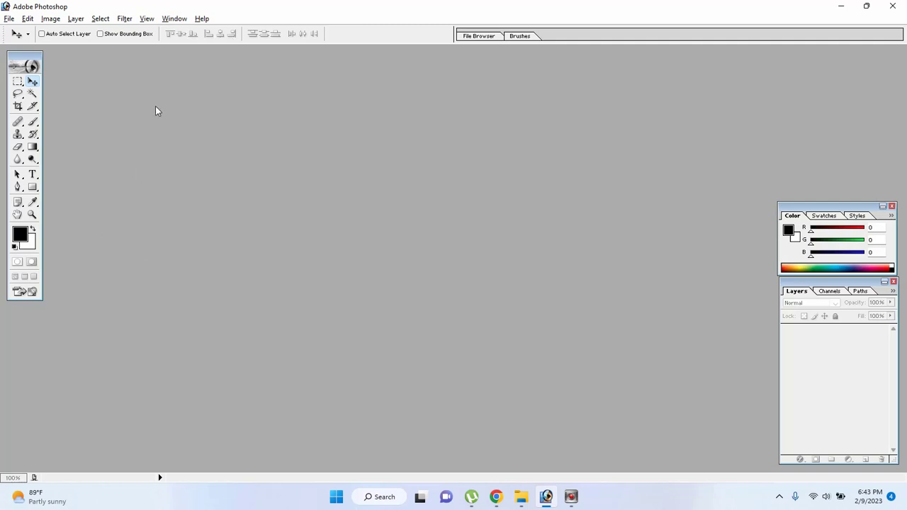
Step: Create a new 7 × 5 inch RGB document at 72 pixels/inch with white contents, and reposition its window
click(9, 19)
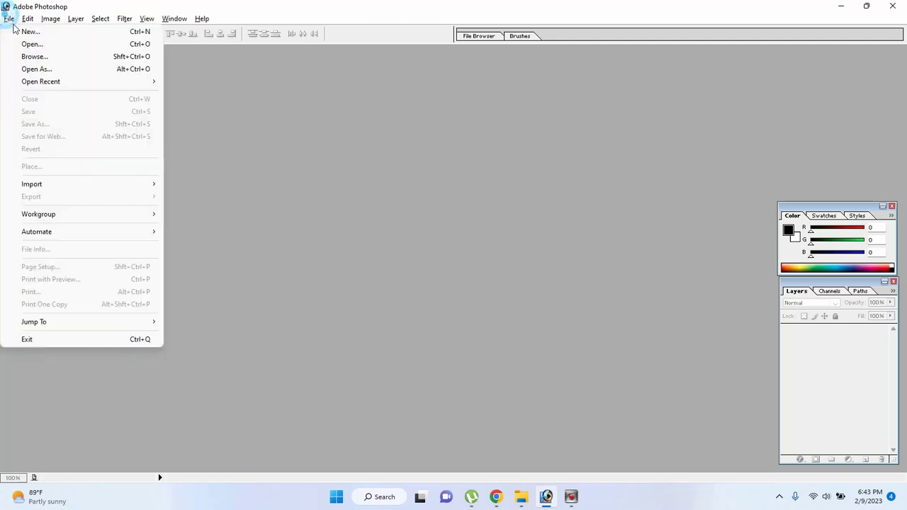
key(ctrl+n)
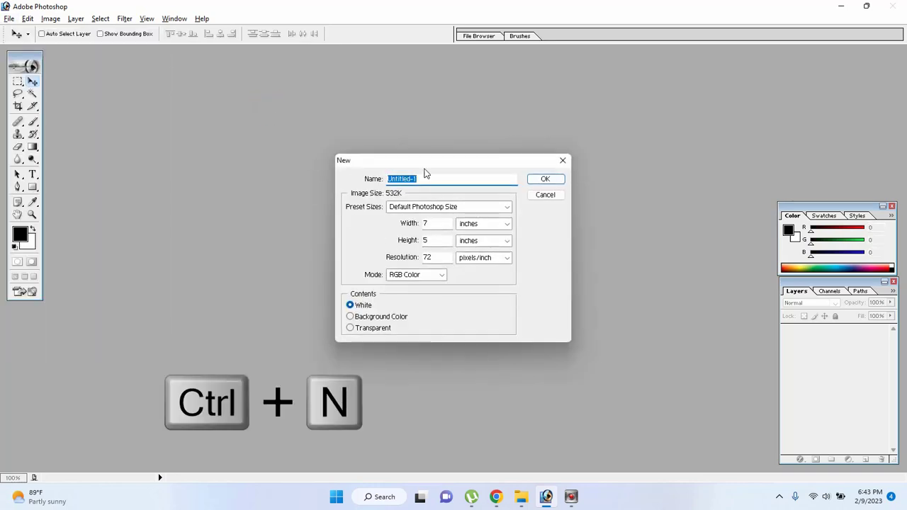
drag(416, 165, 343, 120)
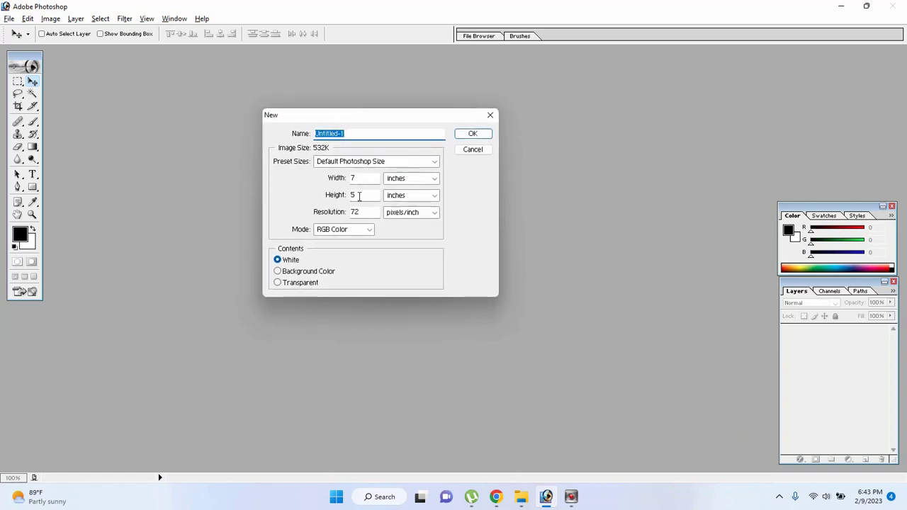
click(477, 135)
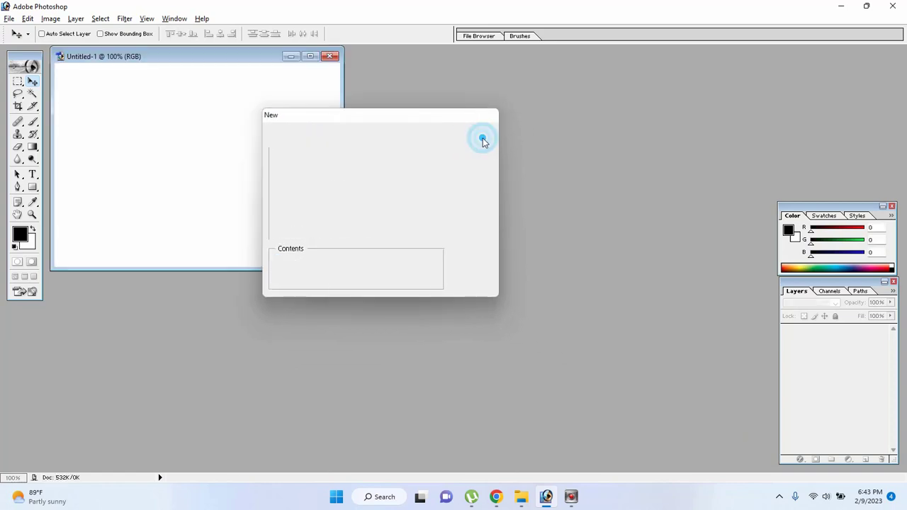
drag(157, 56, 213, 104)
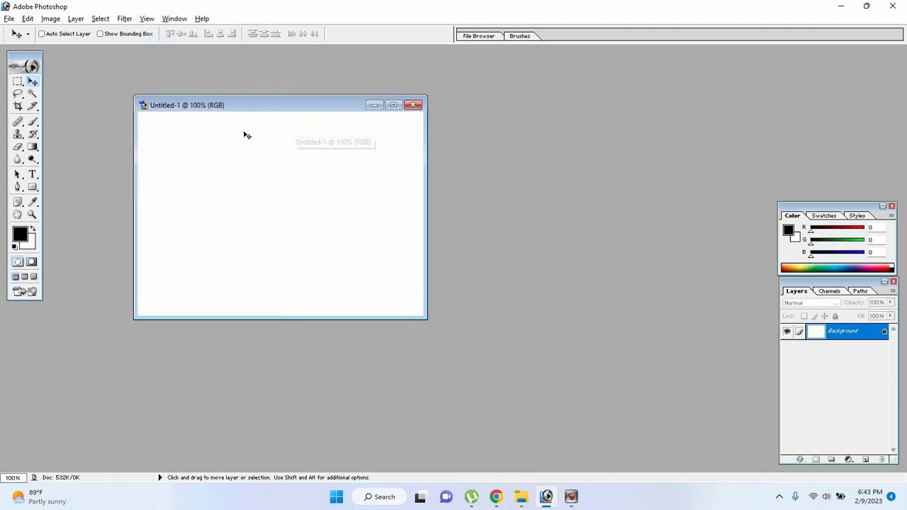
drag(298, 104, 282, 108)
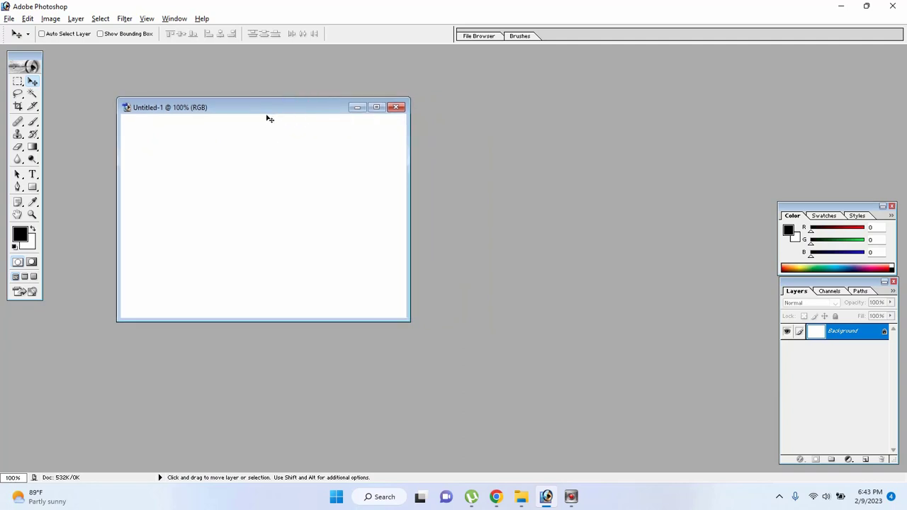
Step: Open the ads image from the Downloads folder and move its window so the untitled document is partly visible
key(ctrl+o)
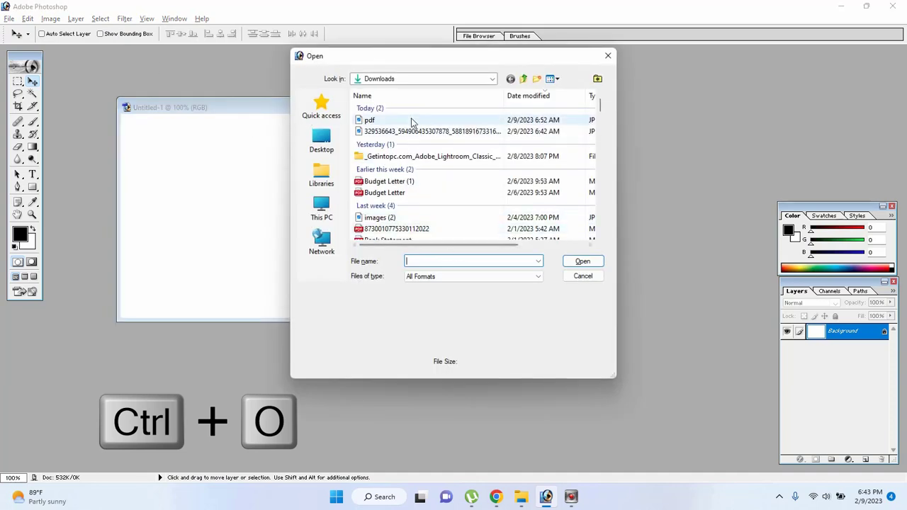
scroll(419, 187, down, 2)
click(378, 234)
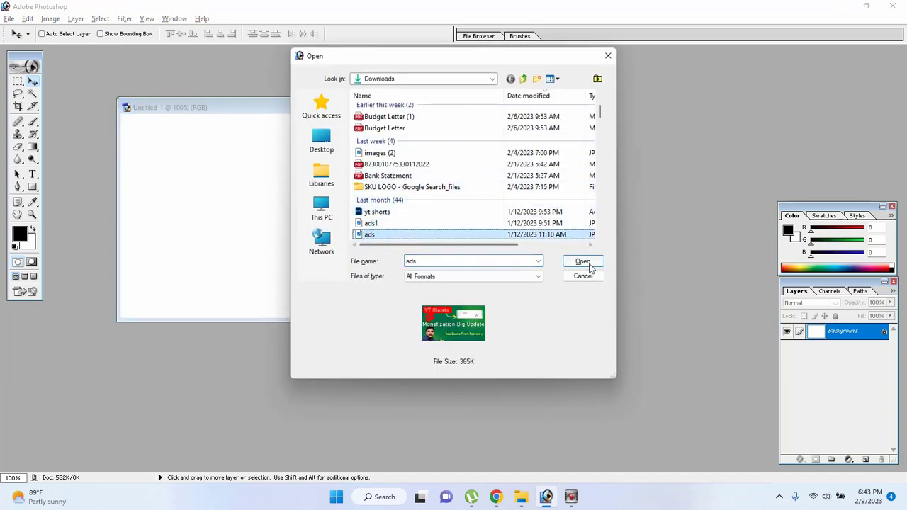
click(589, 263)
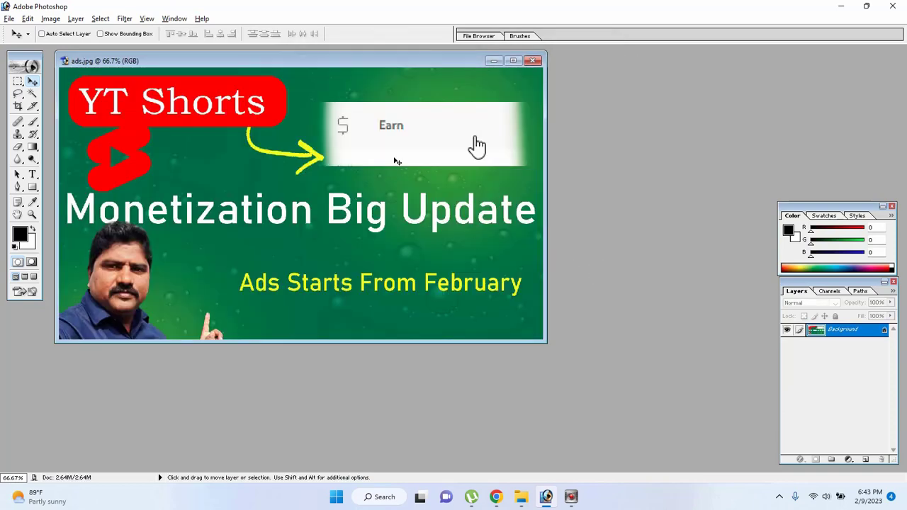
drag(242, 61, 336, 105)
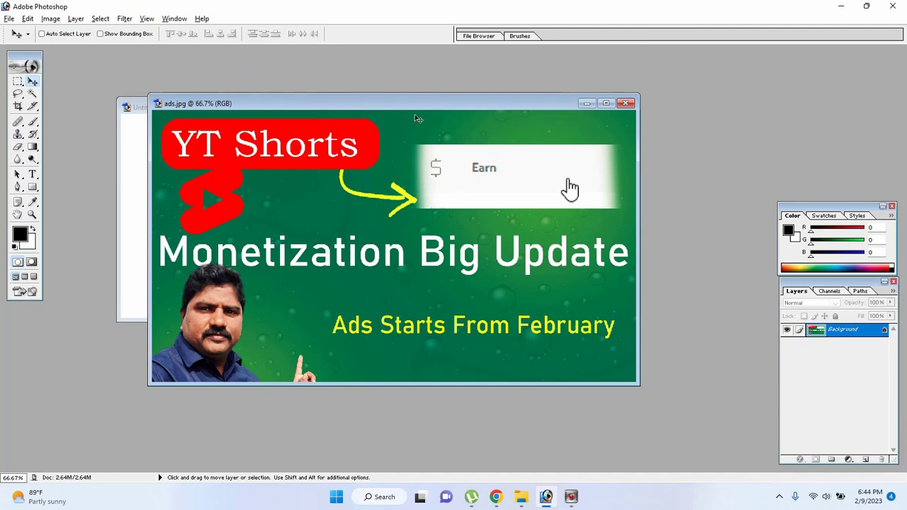
drag(348, 106, 365, 176)
Step: Bring the untitled document to the front and fill it with the black foreground color
click(330, 149)
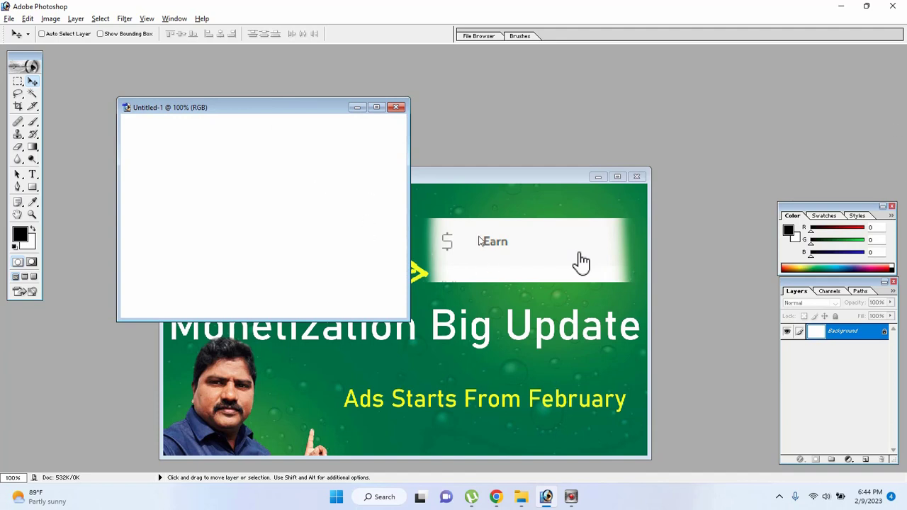
key(alt+BackSpace)
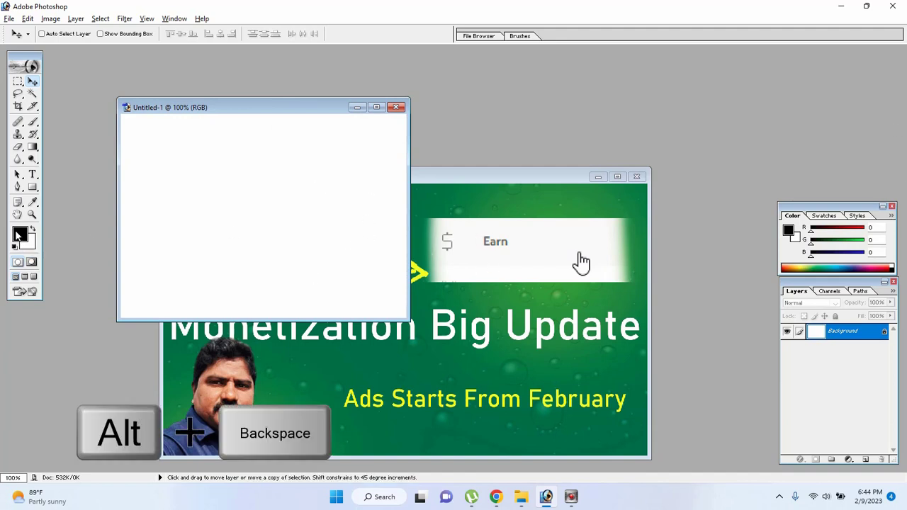
key(alt+BackSpace)
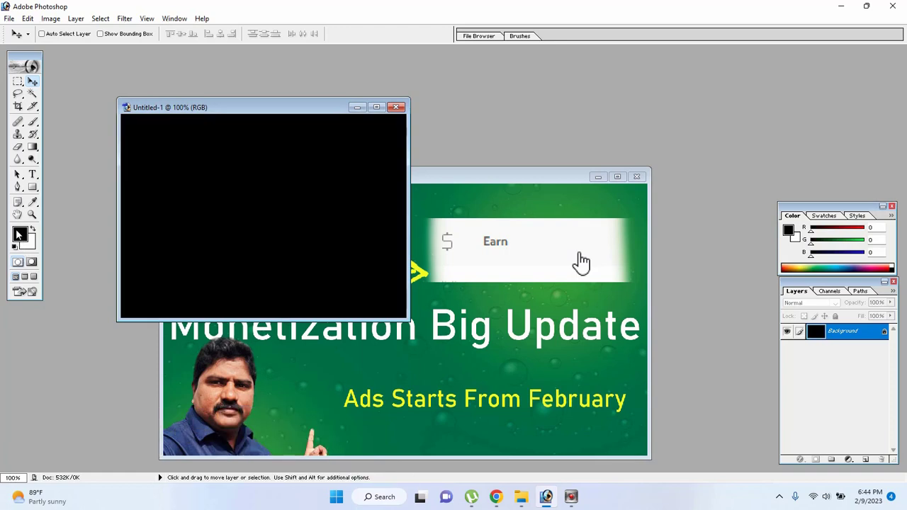
Step: Set the foreground color to red FF0000 and fill the untitled document with it
click(20, 234)
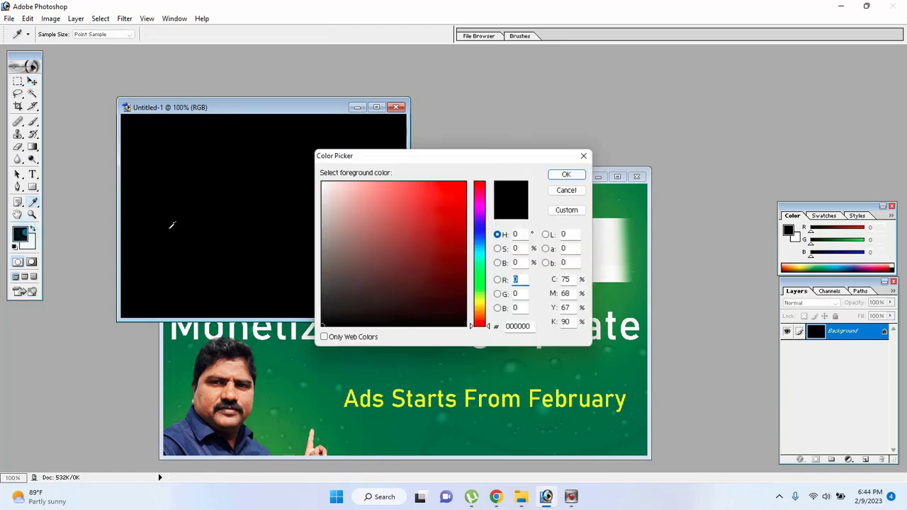
click(447, 210)
click(566, 175)
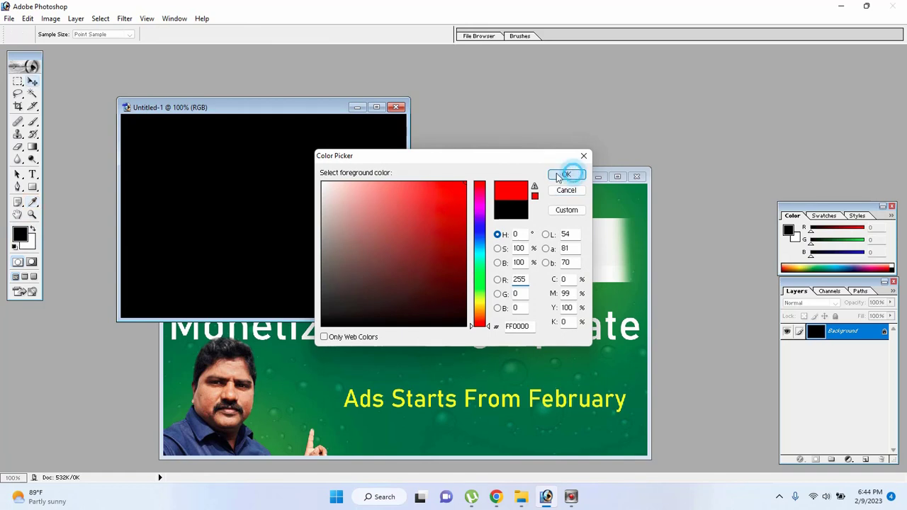
key(v)
key(alt+BackSpace)
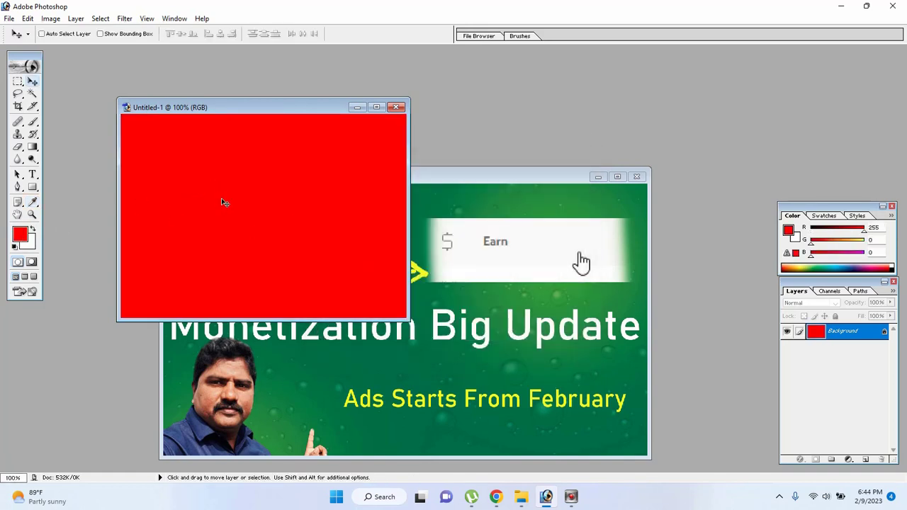
Step: Set the background color to a dark blue with hue 220 and fill the untitled document with it
click(31, 244)
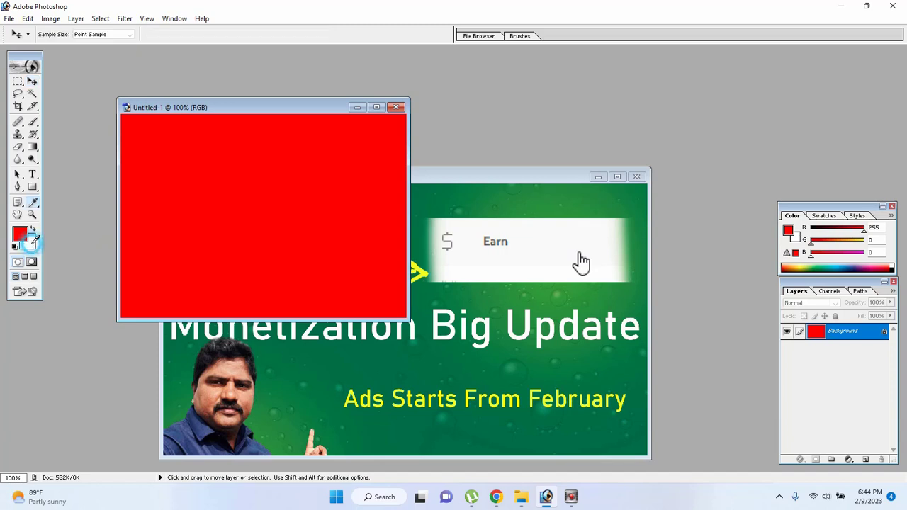
click(479, 238)
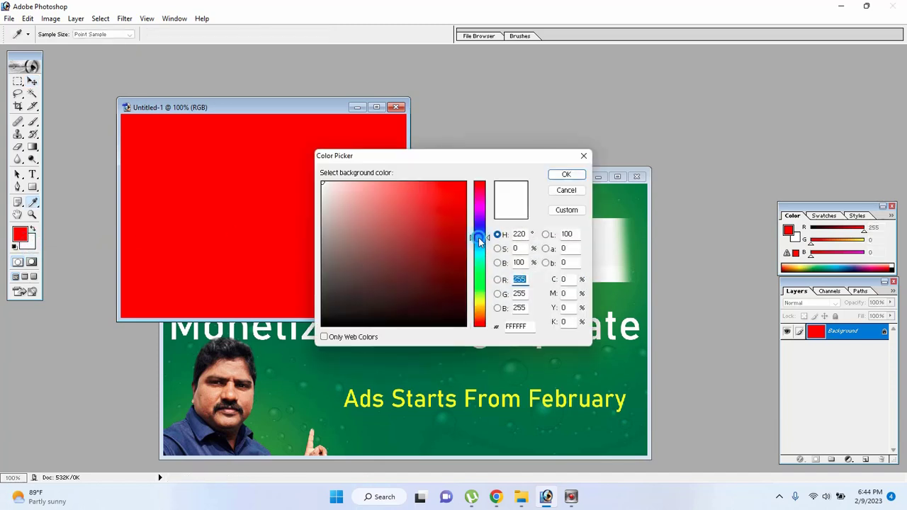
click(464, 244)
click(560, 182)
key(ctrl+BackSpace)
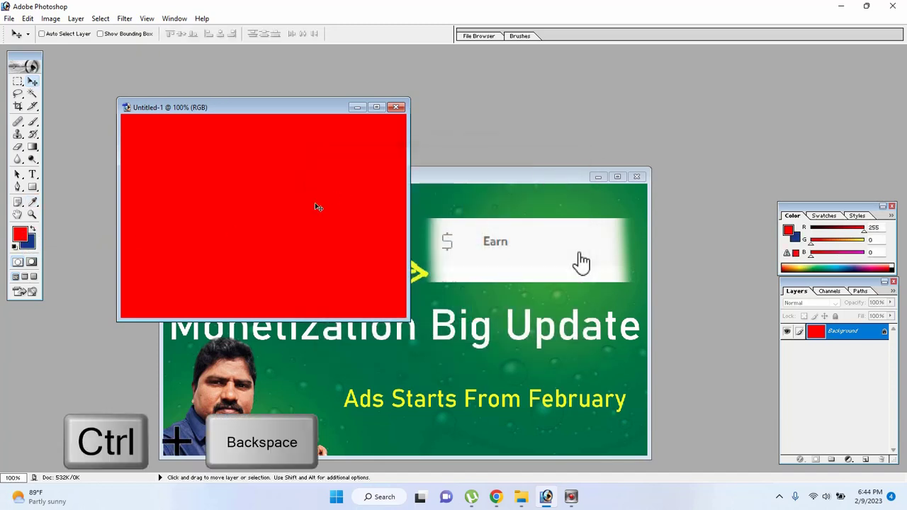
key(ctrl+BackSpace)
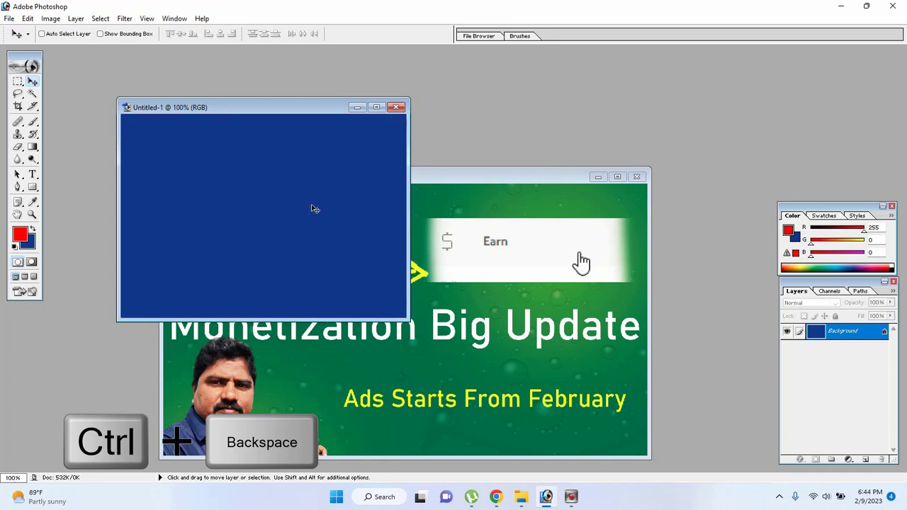
Step: Make a wide rectangular selection across the upper half of the canvas and fill it with the red foreground color
click(18, 83)
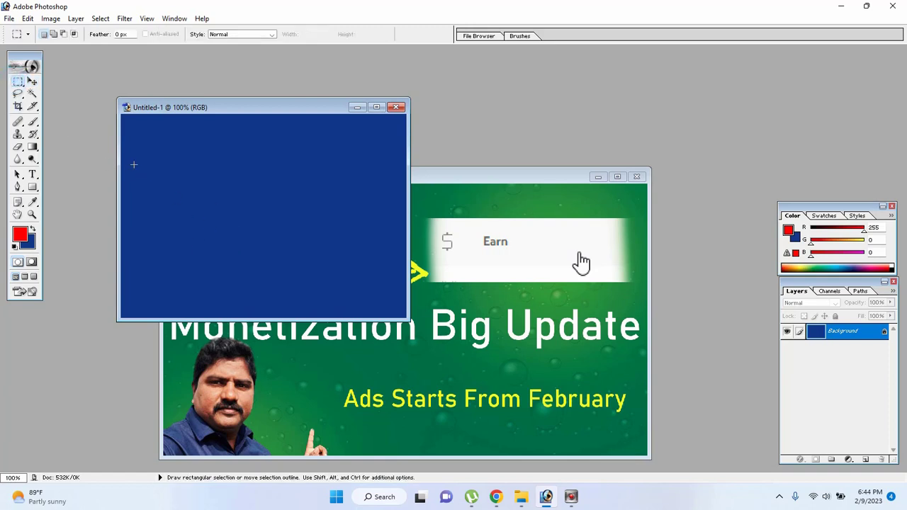
drag(129, 150, 222, 231)
drag(359, 222, 388, 219)
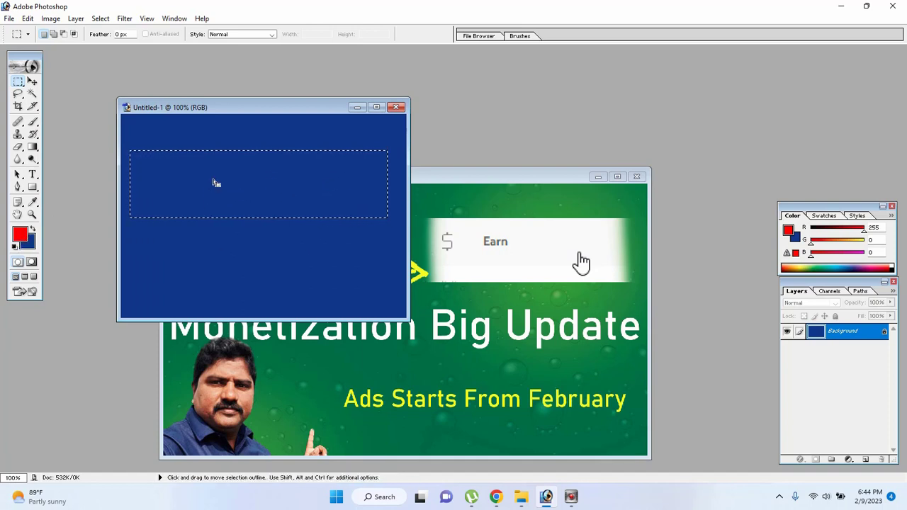
key(alt+BackSpace)
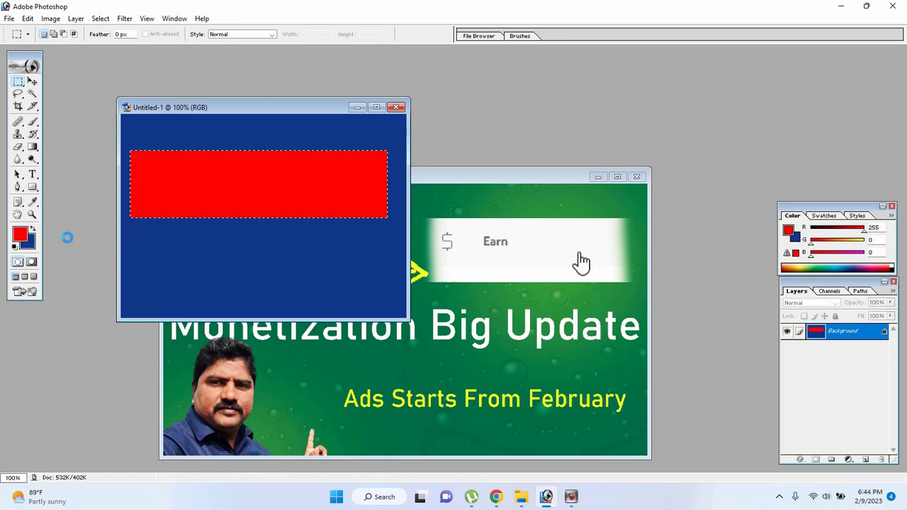
Step: Fill the rectangular selection with the blue background color, deselect it, and shift the document window slightly
key(ctrl+BackSpace)
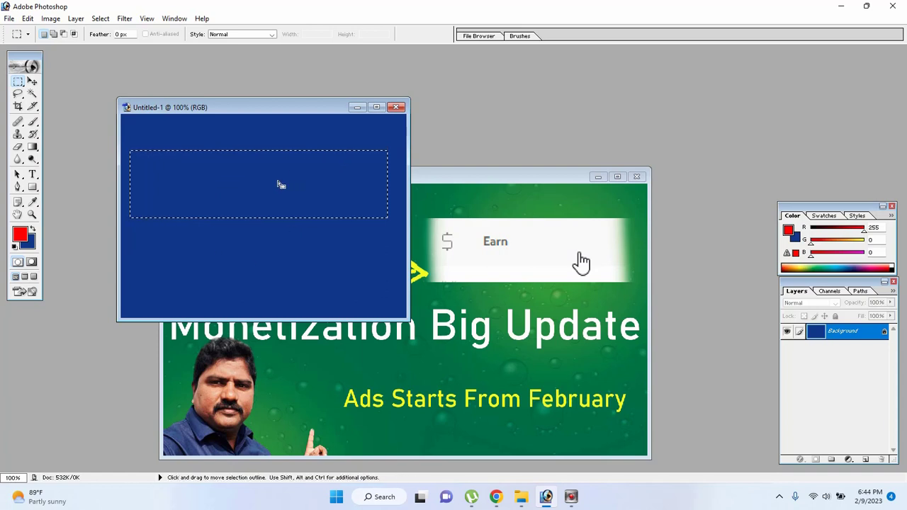
key(ctrl+d)
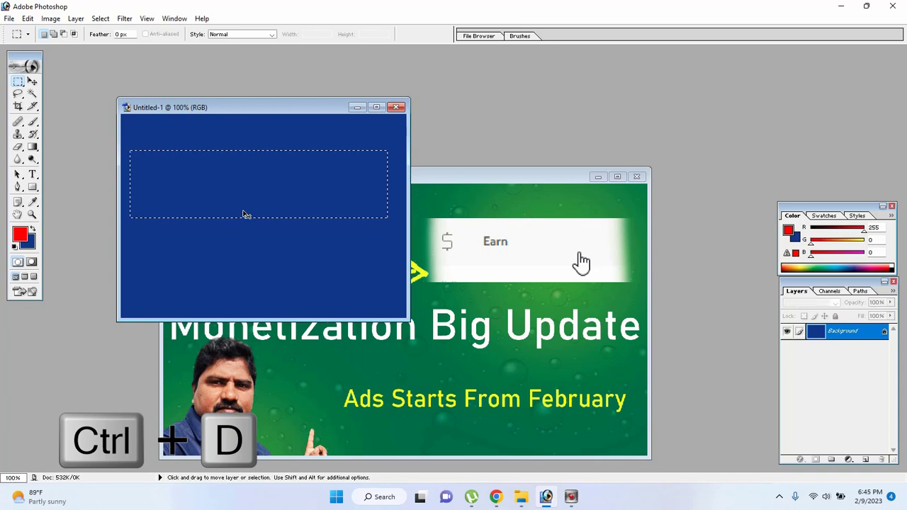
key(ctrl+d)
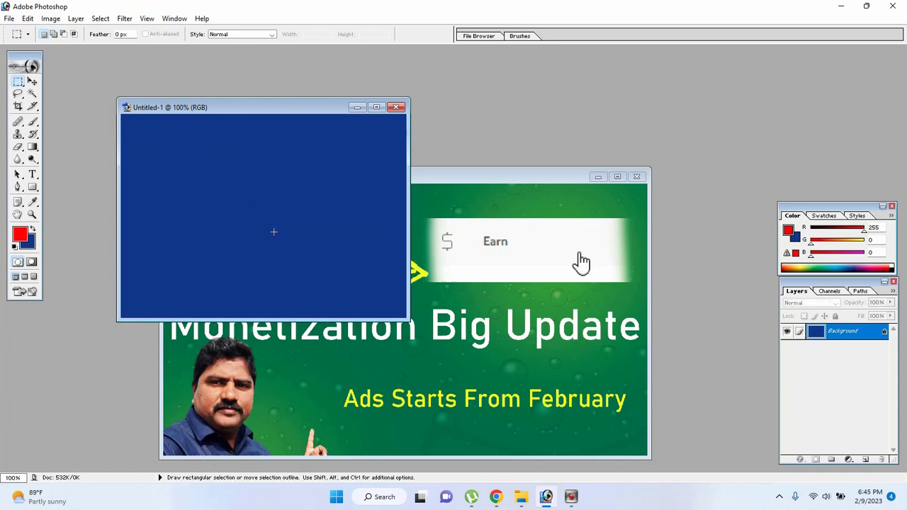
drag(263, 113, 295, 103)
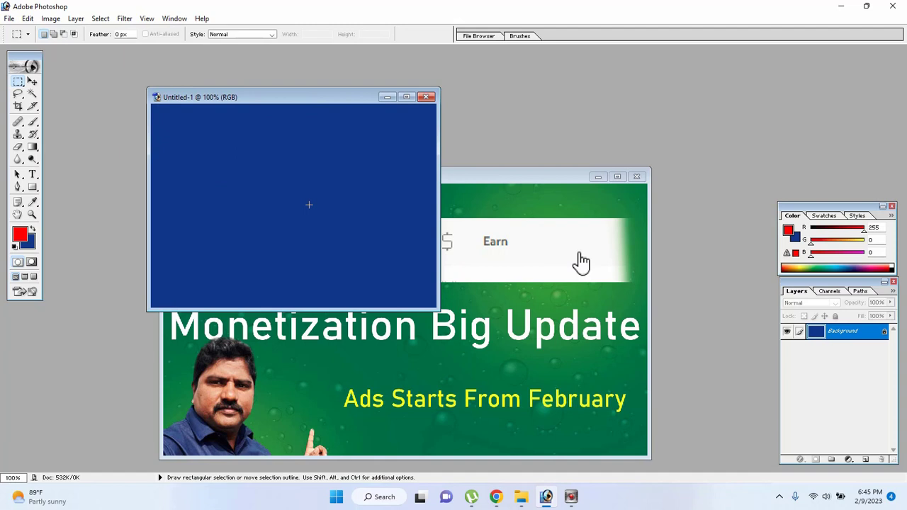
Step: Undo the last deselection in the untitled document
key(ctrl+z)
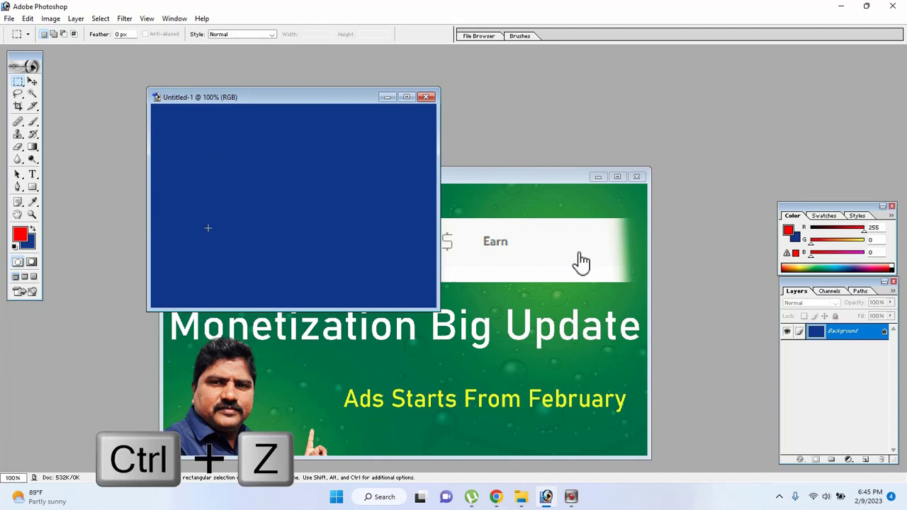
key(ctrl)
key(ctrl+z)
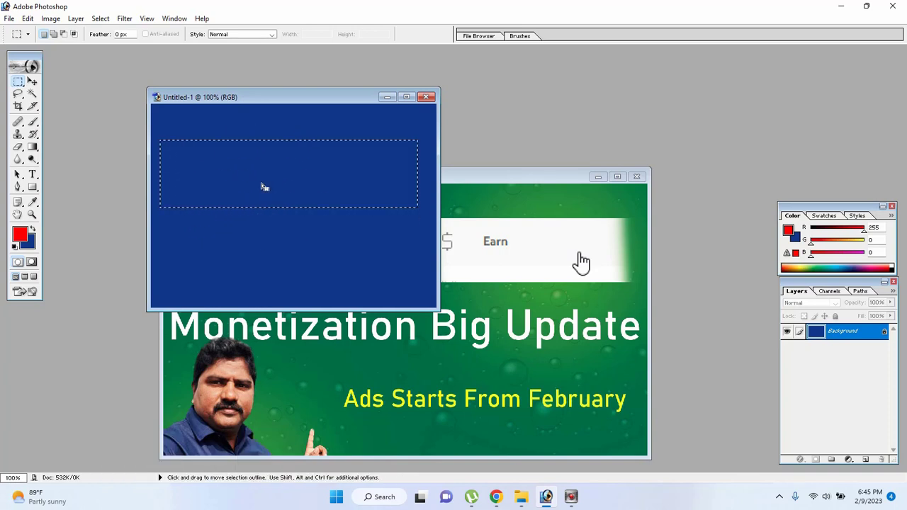
Step: Step backward through the untitled document's fills and selections to its original blank white canvas
click(28, 19)
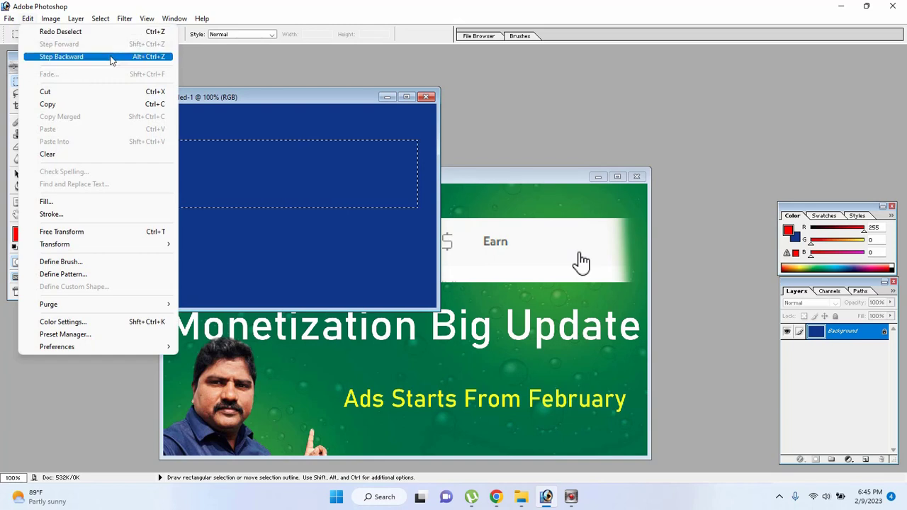
key(ctrl+alt+z)
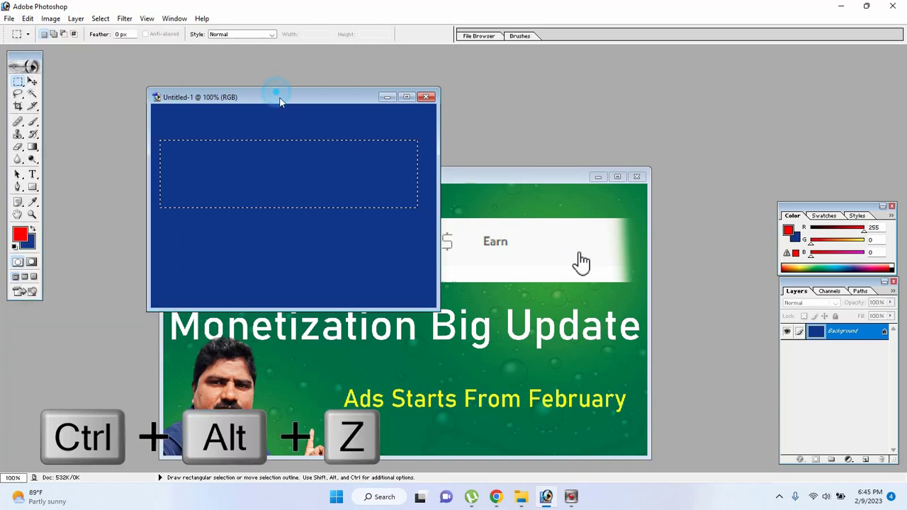
key(ctrl+alt+z)
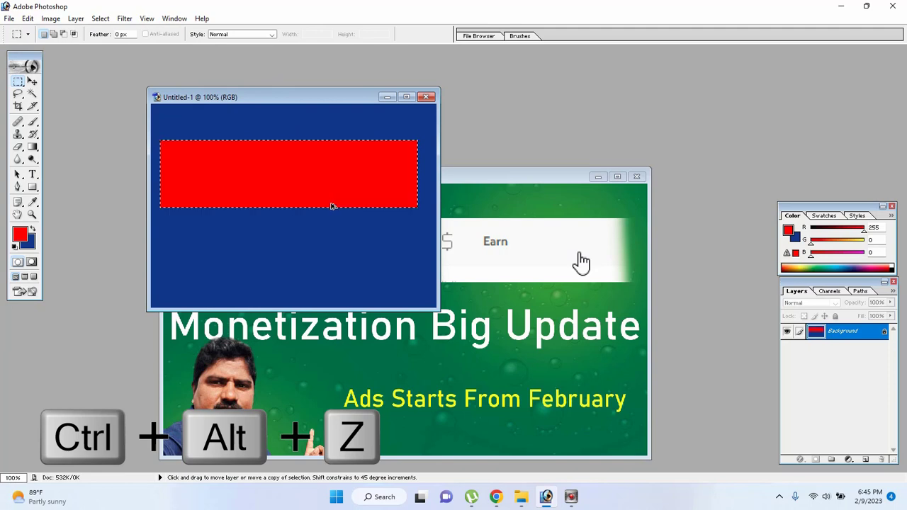
key(ctrl+alt+z)
key(ctrl+alt+z)
key(ctrl+alt+z)
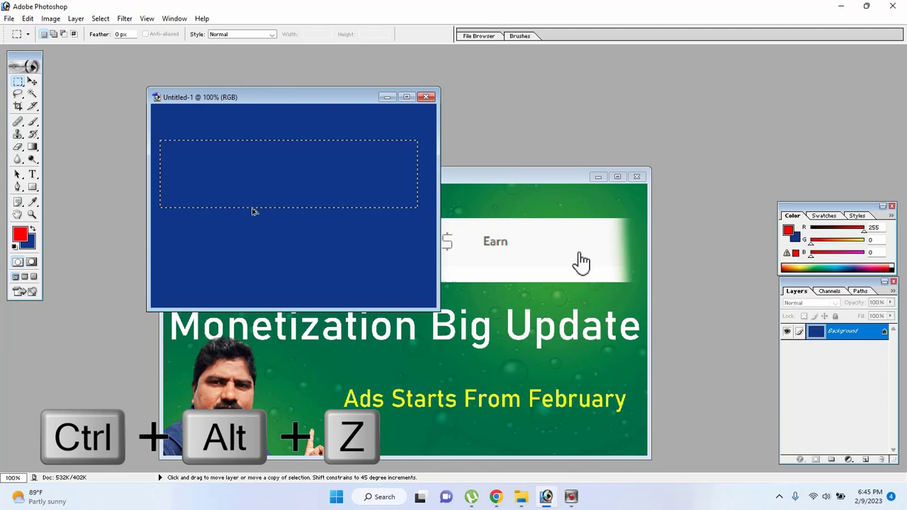
key(ctrl+alt+z)
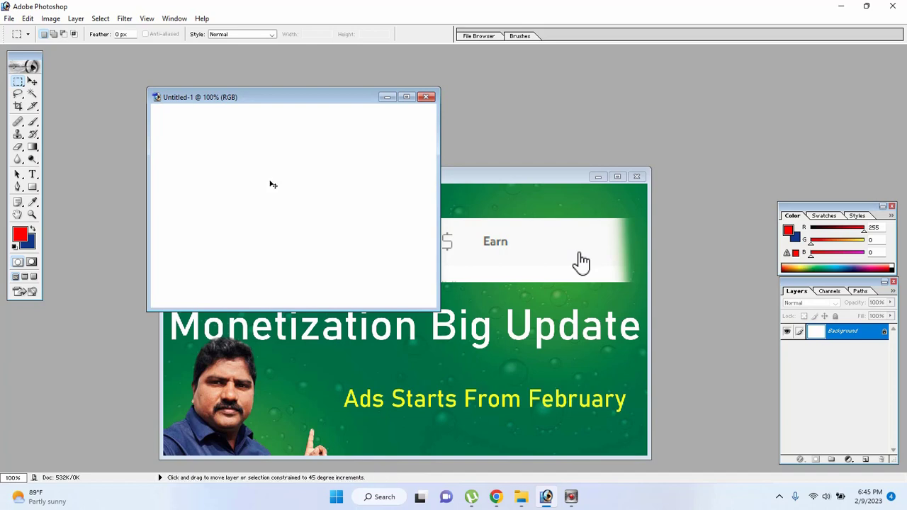
Step: Step forward through the untitled document's history to restore its fills, finishing with the blue canvas deselected
key(ctrl+shift+z)
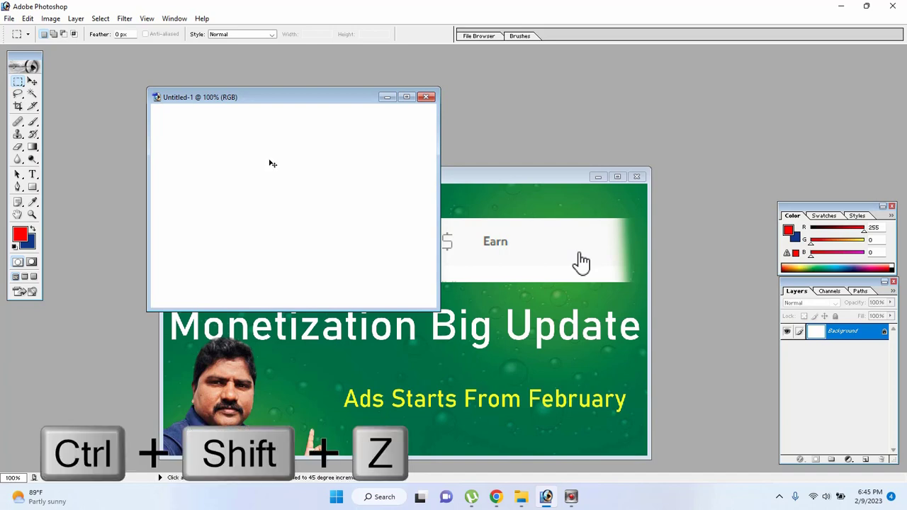
key(ctrl+shift+z)
key(ctrl+shift+z)
key(ctrl+shift+z)
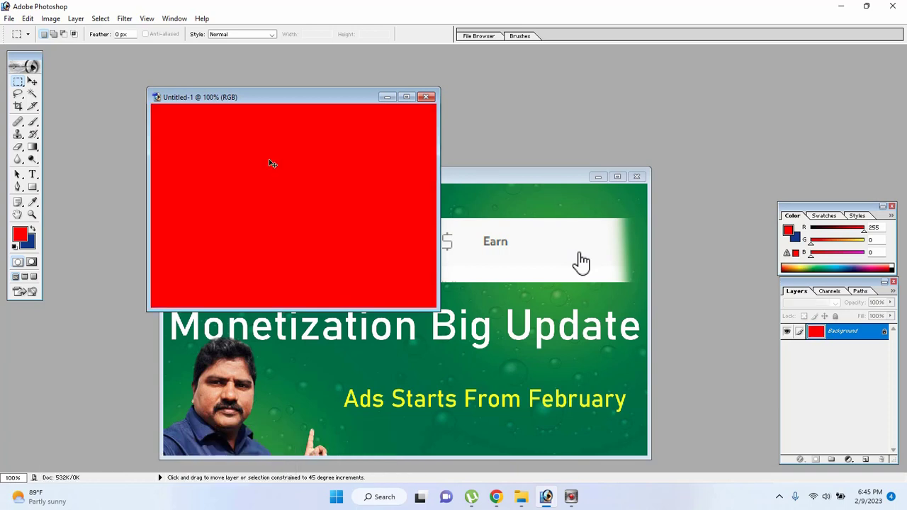
key(ctrl+shift+z)
key(ctrl+shift+z)
key(ctrl+z)
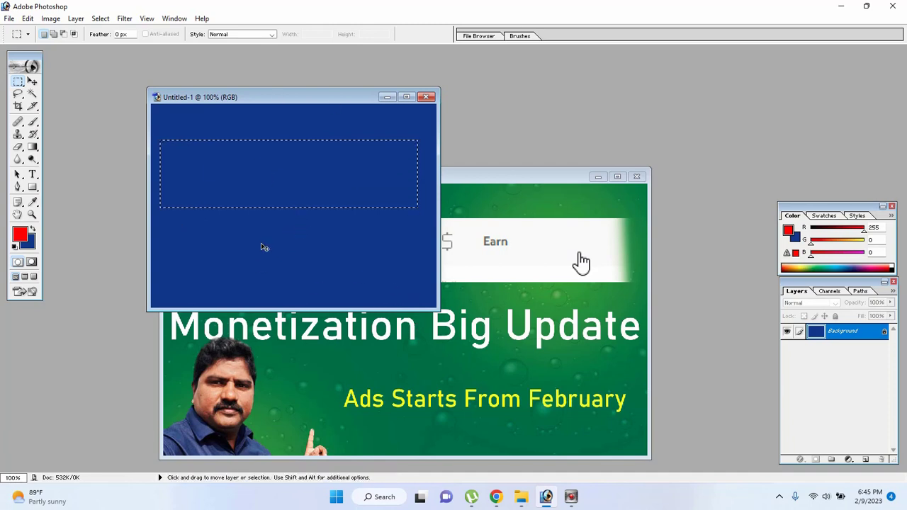
key(ctrl+z)
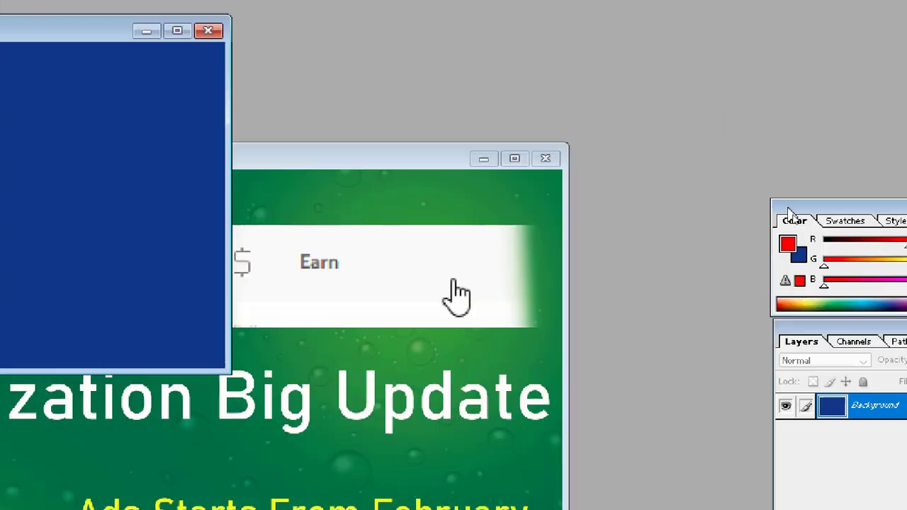
Step: Close the Color and Layers palettes and bring both back on screen
click(894, 206)
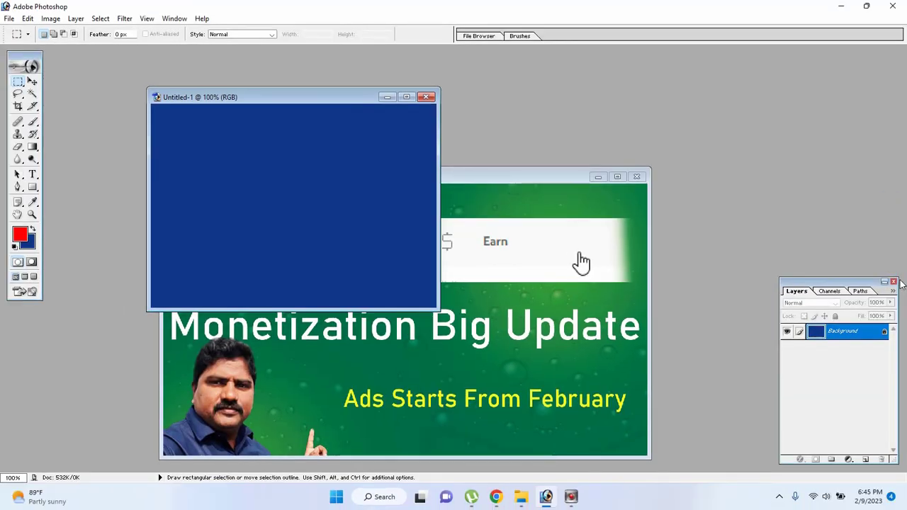
click(894, 281)
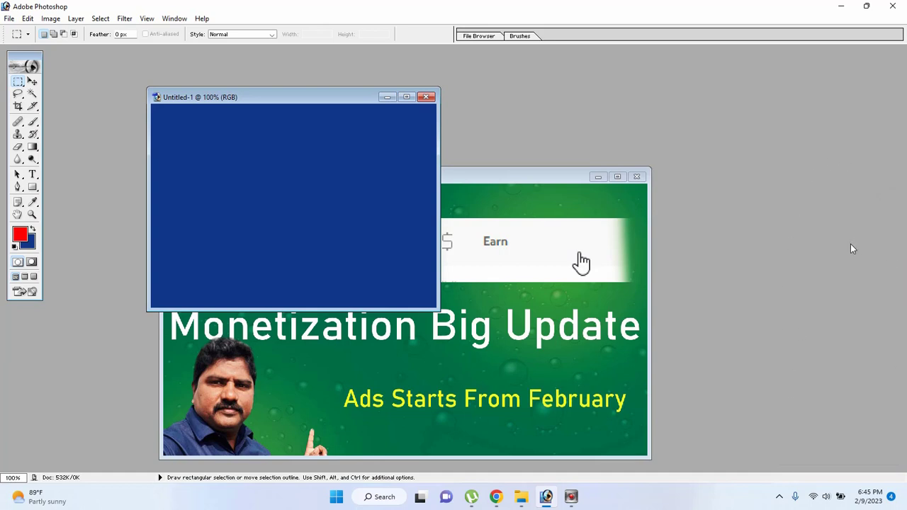
key(F6)
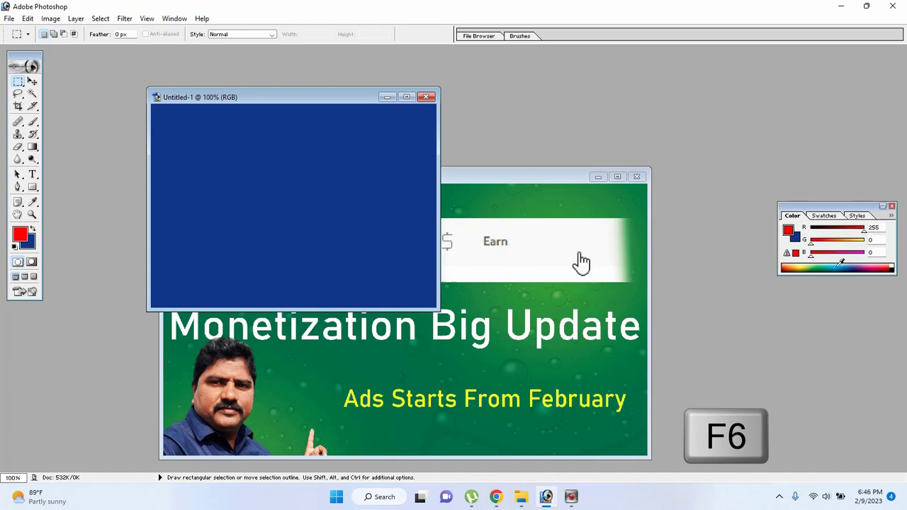
key(F7)
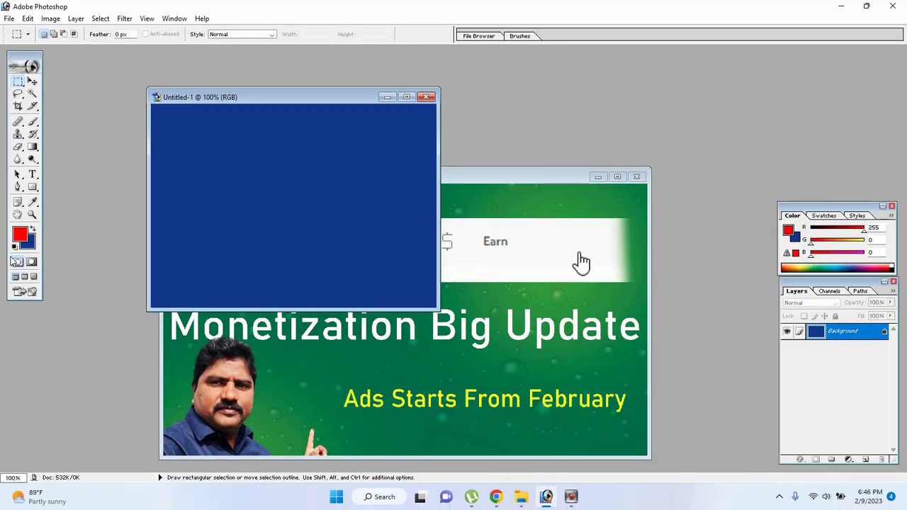
Step: Reset the foreground and background colors to the default black and white
key(d)
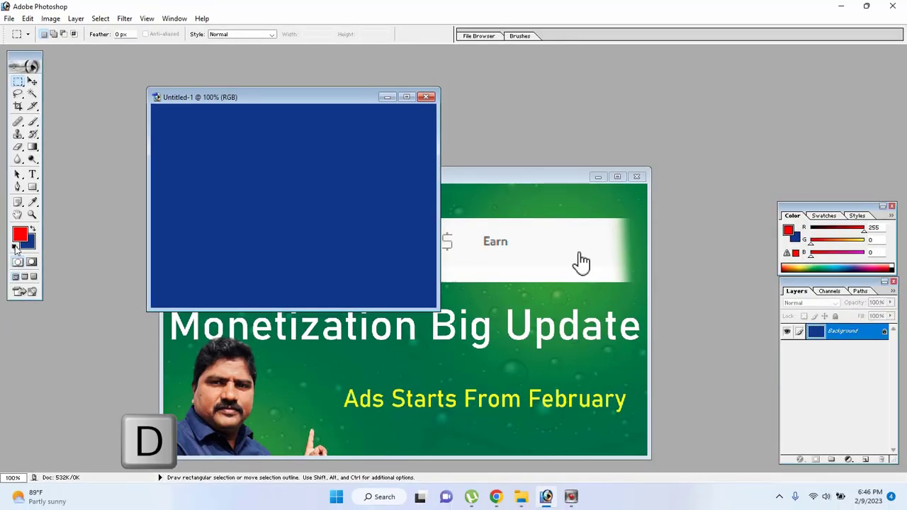
click(15, 245)
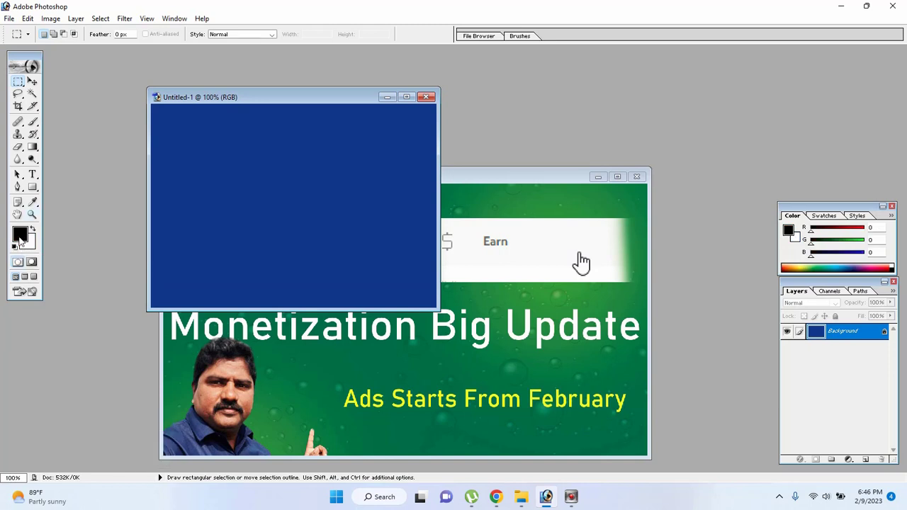
key(ctrl)
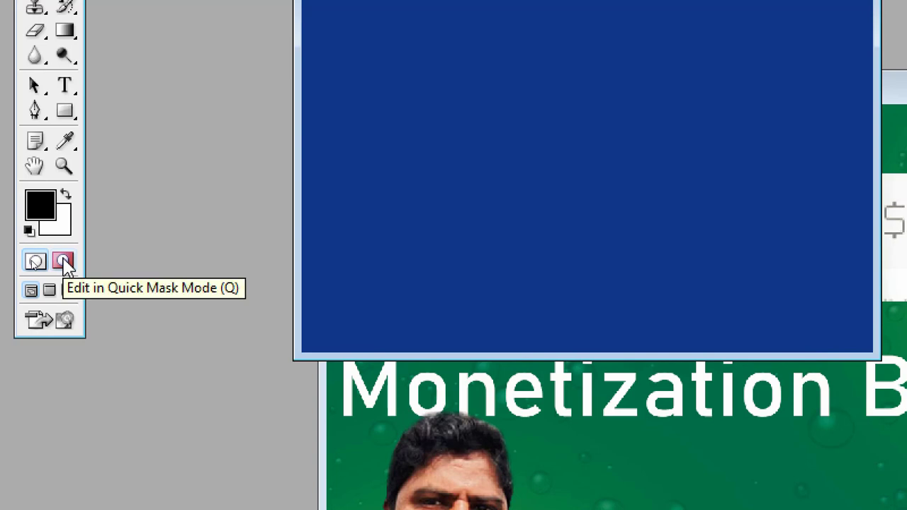
Step: Turn on Quick Mask mode for the untitled document and for ads.jpg
key(q)
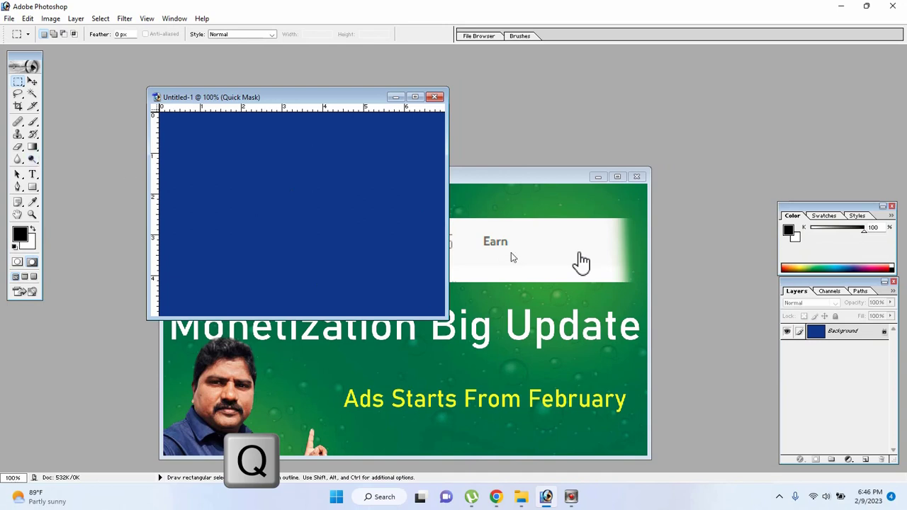
click(521, 178)
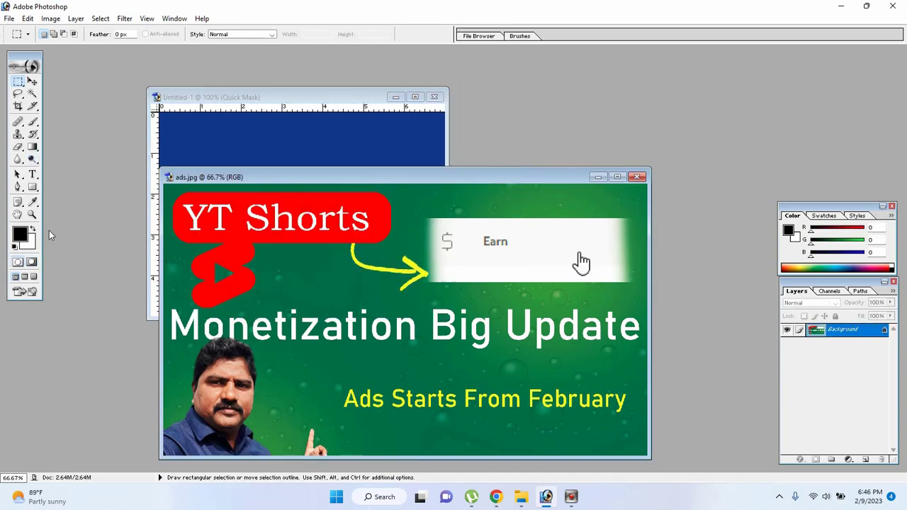
click(32, 261)
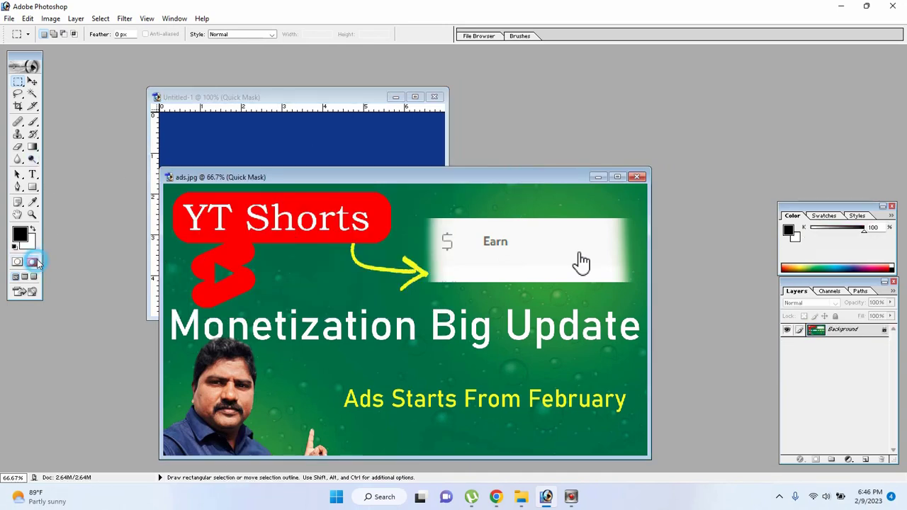
Step: Brush a quick mask over part of the man's face in ads.jpg and turn it into an inverted selection
click(32, 121)
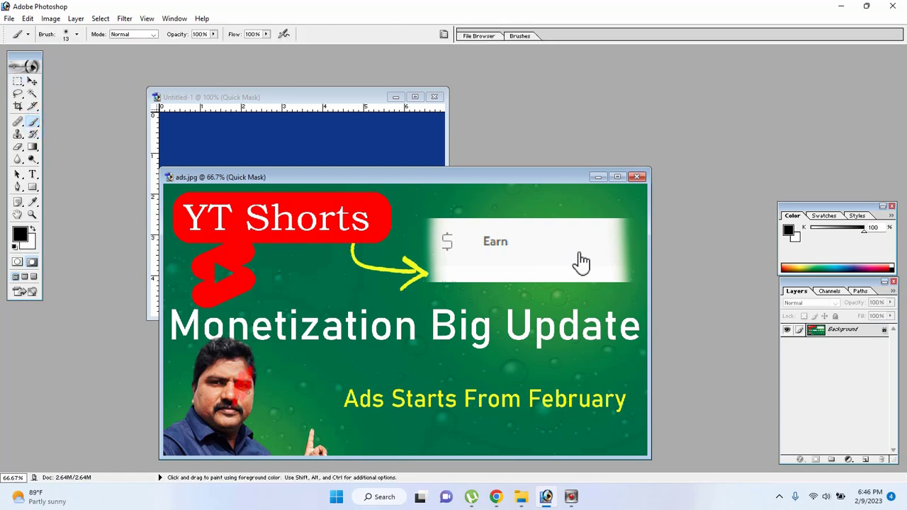
click(17, 264)
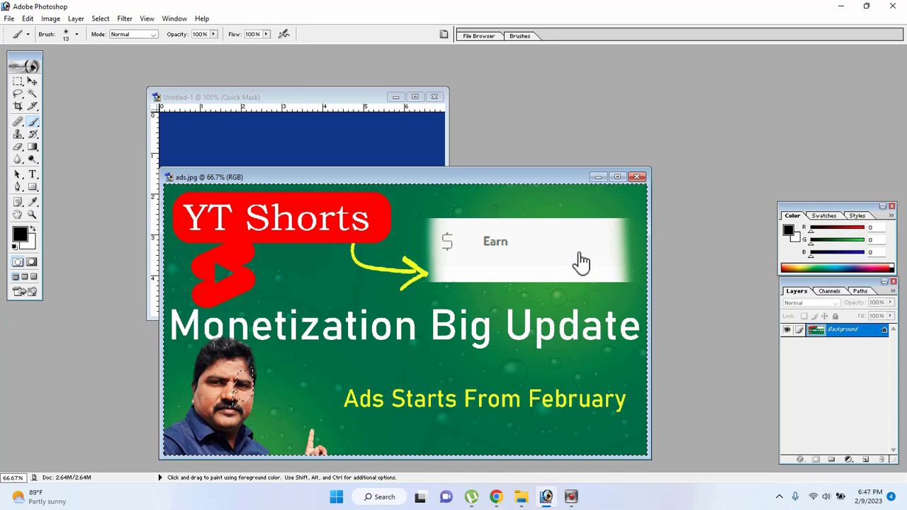
click(100, 19)
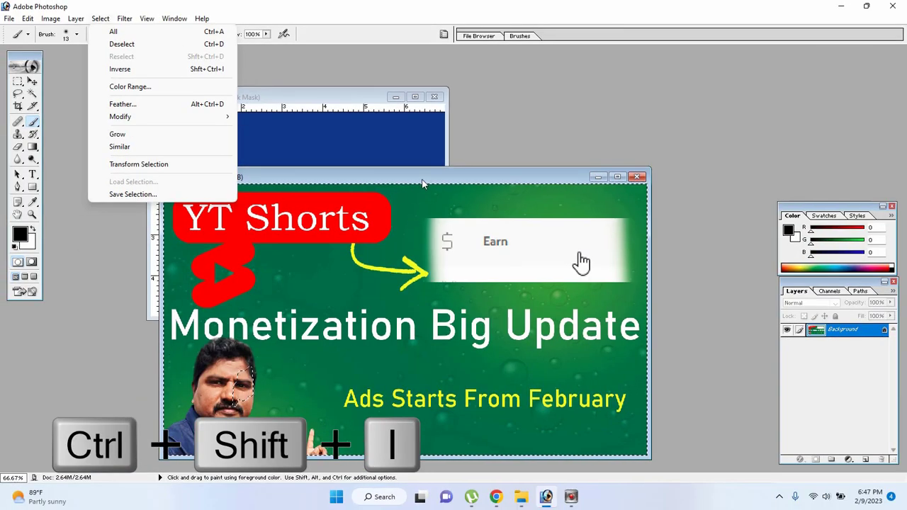
click(424, 184)
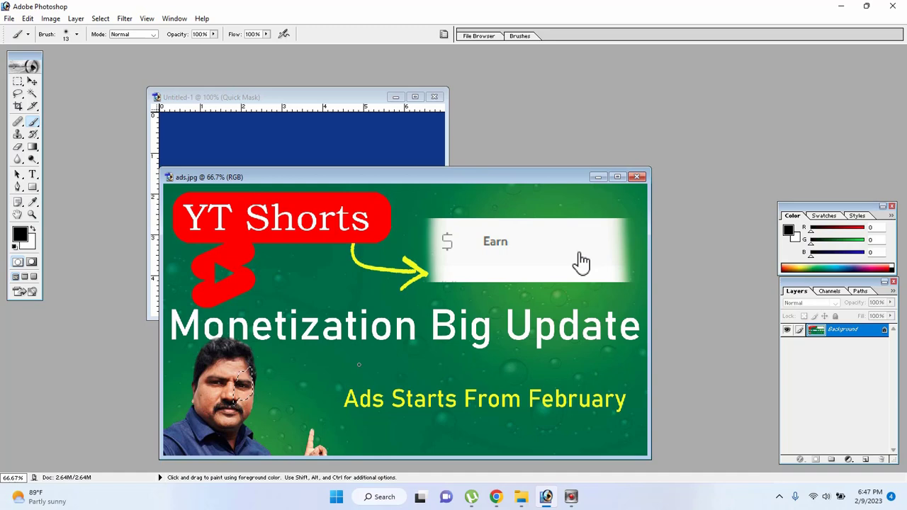
Step: Maximize the ads.jpg window and zoom the image in to 800%
click(618, 176)
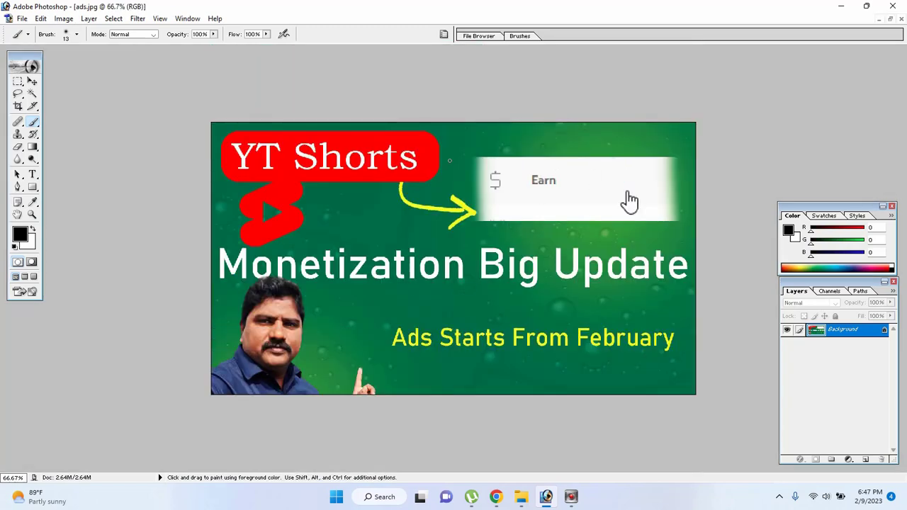
key(ctrl)
key(ctrl+plus)
key(ctrl+plus)
key(ctrl+plus)
key(ctrl+plus)
key(ctrl+plus)
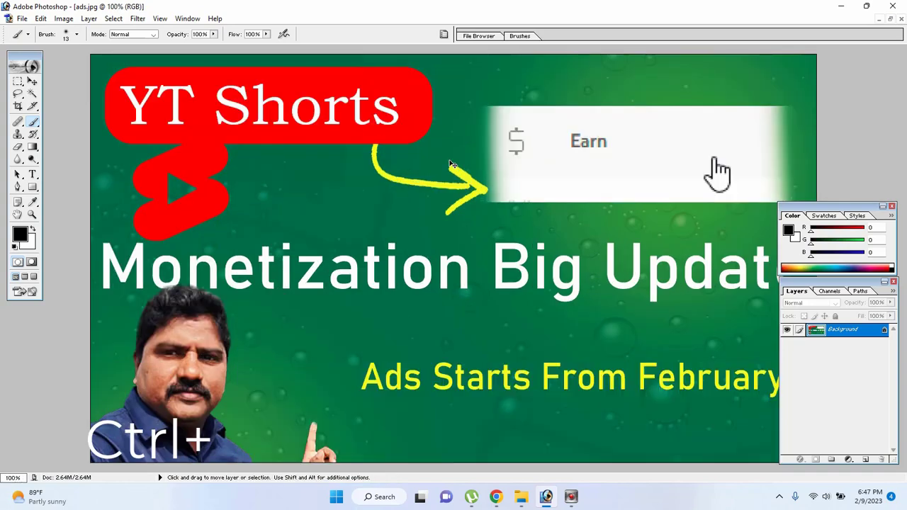
key(ctrl+plus)
key(ctrl+plus)
key(ctrl+plus)
key(ctrl+plus)
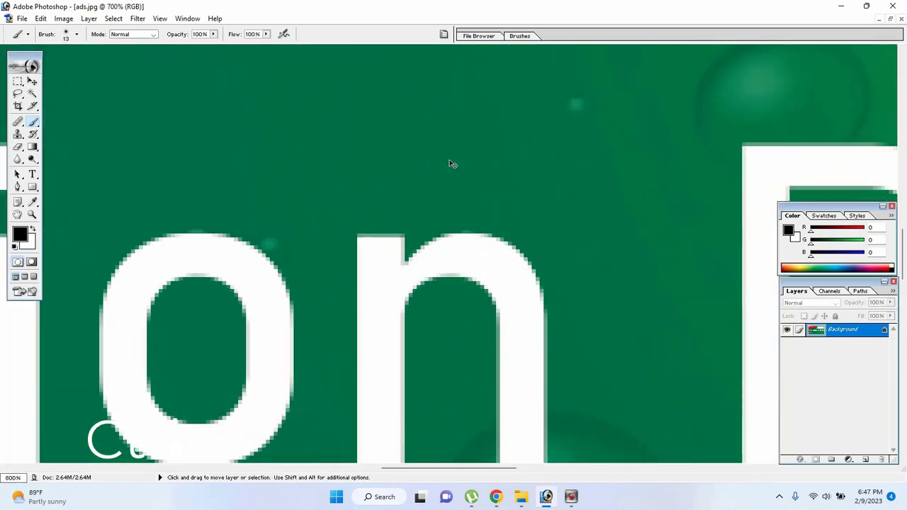
Step: Zoom the ads.jpg image out to 6.25%
key(ctrl+minus)
key(ctrl+minus)
key(ctrl+minus)
key(ctrl+minus)
key(ctrl+minus)
key(ctrl+minus)
key(ctrl+minus)
key(ctrl+minus)
key(ctrl+minus)
key(ctrl+minus)
key(ctrl+minus)
key(ctrl+minus)
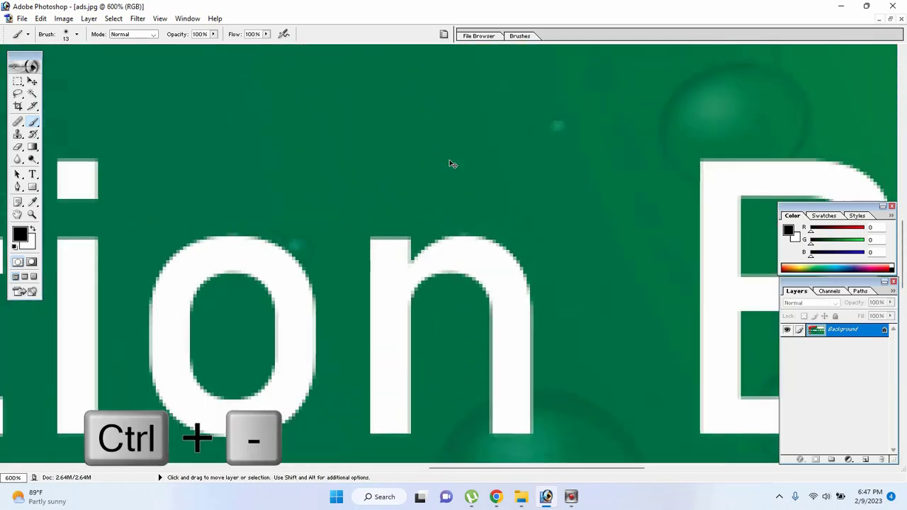
key(ctrl+minus)
key(ctrl+minus)
key(ctrl+minus)
key(ctrl+minus)
key(ctrl+minus)
key(ctrl+minus)
key(ctrl+minus)
key(ctrl+minus)
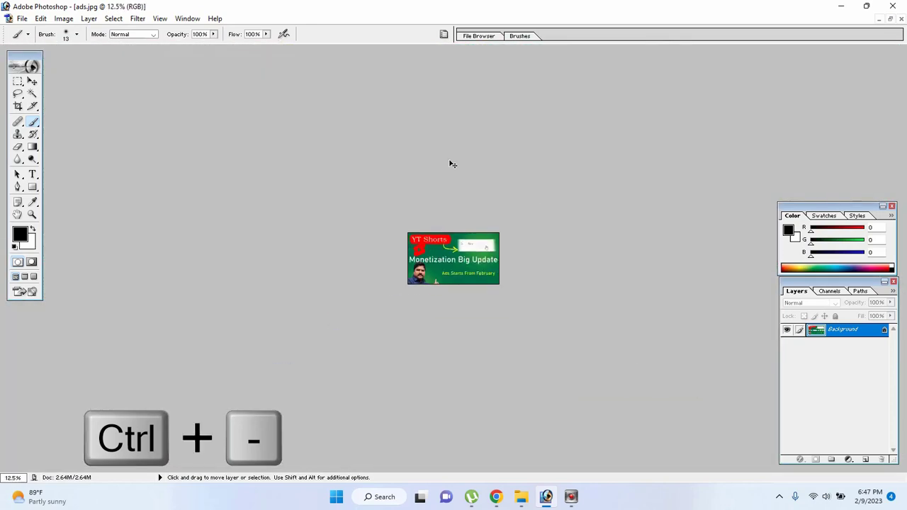
key(ctrl+plus)
key(ctrl+plus)
key(ctrl+plus)
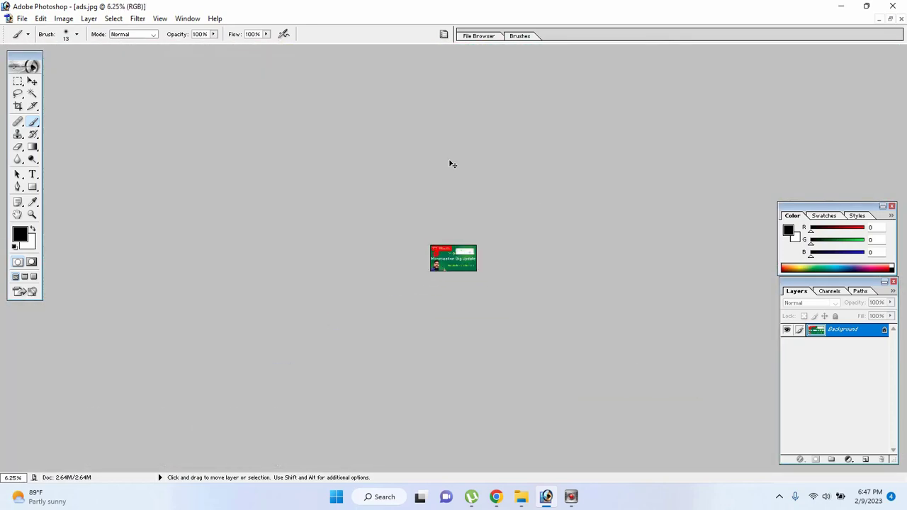
Step: Fit the ads.jpg image on screen, and zoom in and out in small increments, ending at 50%
key(ctrl+0)
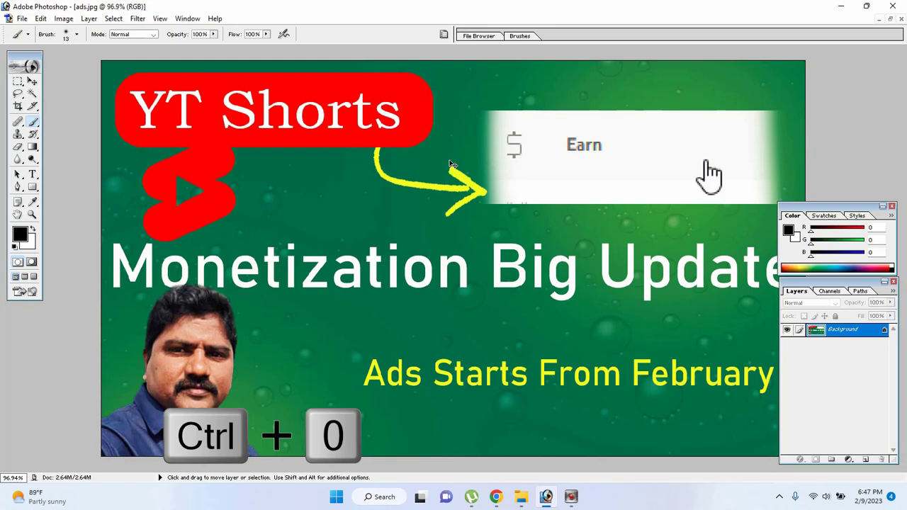
key(ctrl+minus)
key(ctrl+minus)
key(ctrl+minus)
key(ctrl+plus)
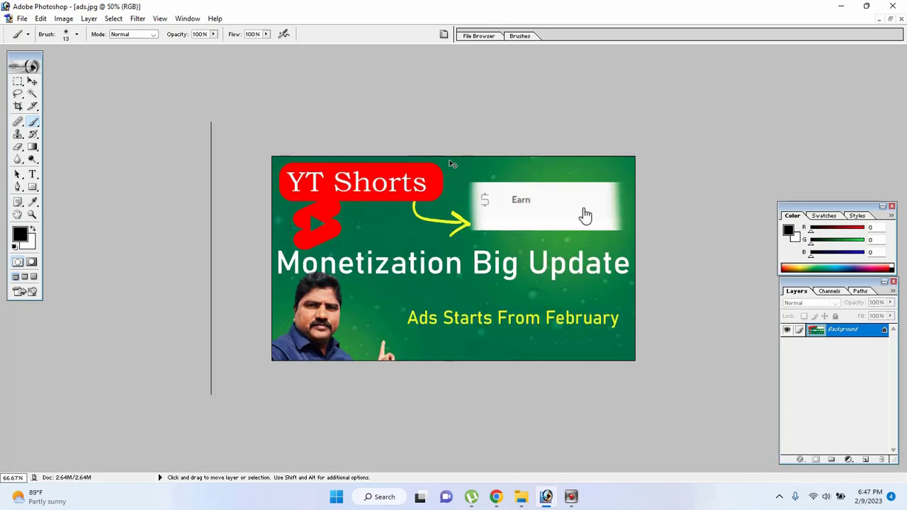
key(ctrl+plus)
key(ctrl+minus)
key(ctrl+plus)
key(ctrl+minus)
key(ctrl+plus)
key(ctrl+minus)
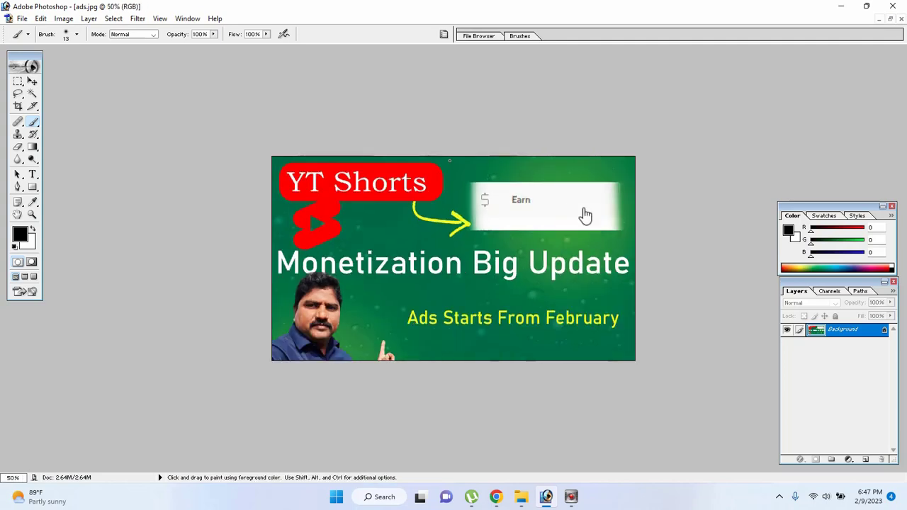
Step: Open the JPG image dated 1/8/2023 11:17 AM from the Downloads folder
click(22, 18)
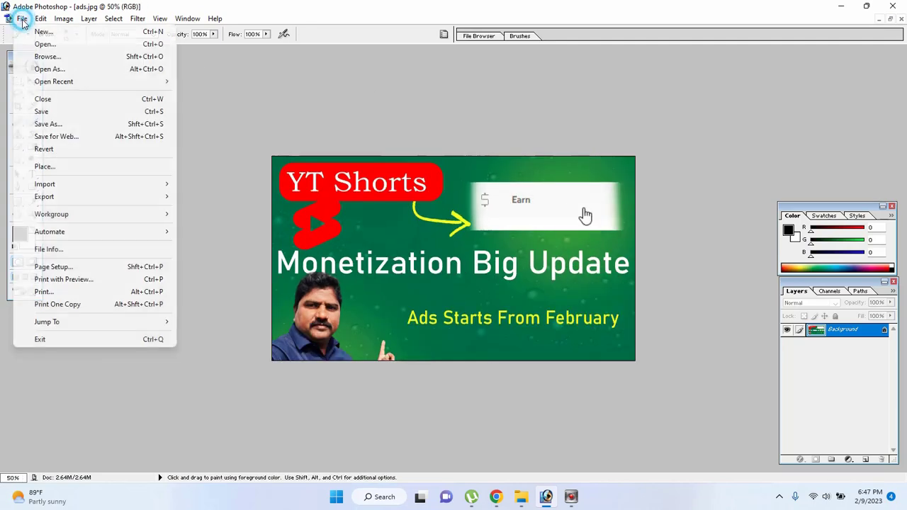
key(Escape)
key(ctrl+o)
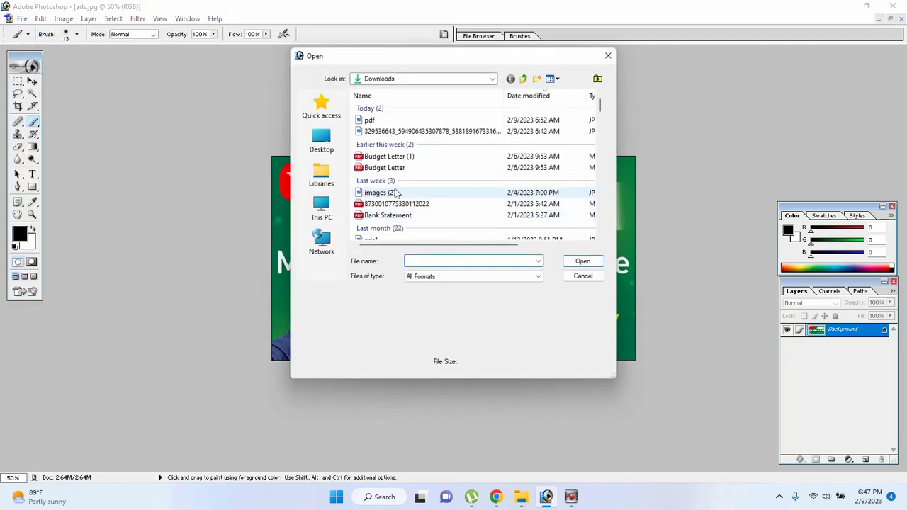
scroll(387, 213, down, 3)
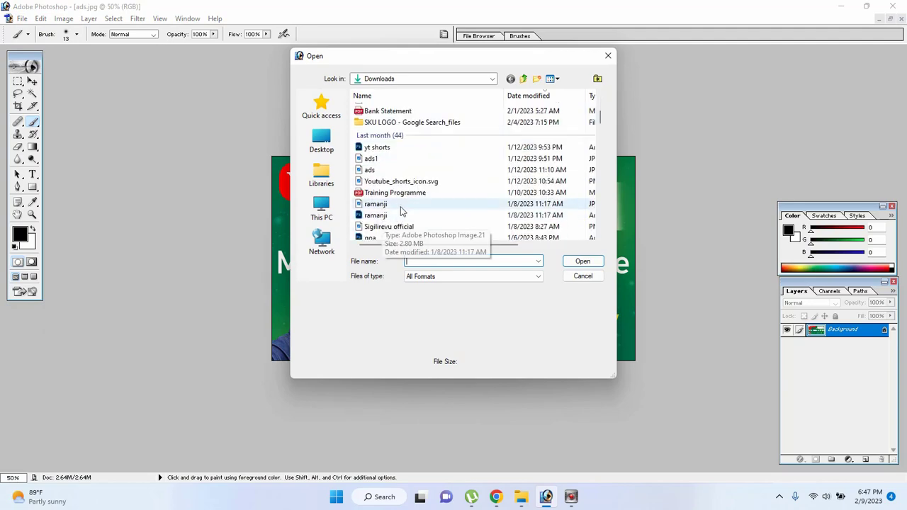
double_click(397, 204)
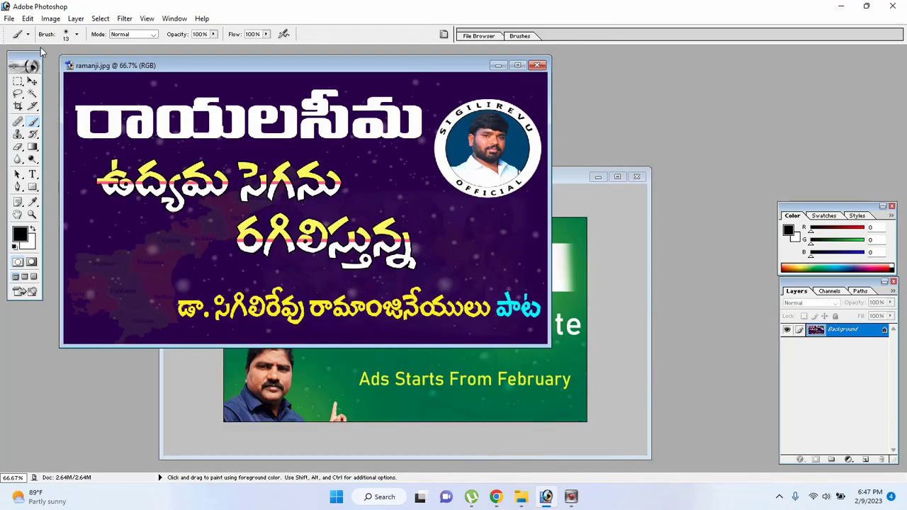
Step: Open images.png from the Downloads folder and maximize the ads.jpg window
click(13, 19)
click(29, 45)
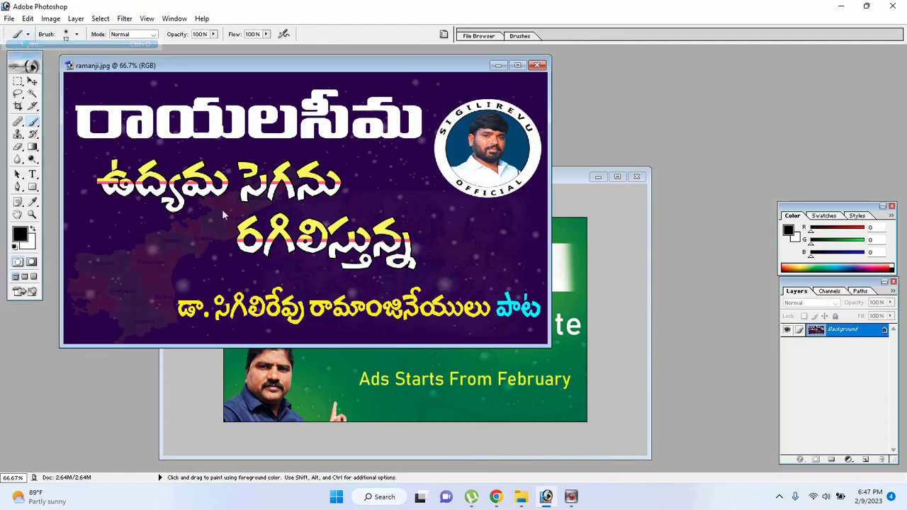
scroll(397, 213, down, 6)
scroll(394, 206, up, 3)
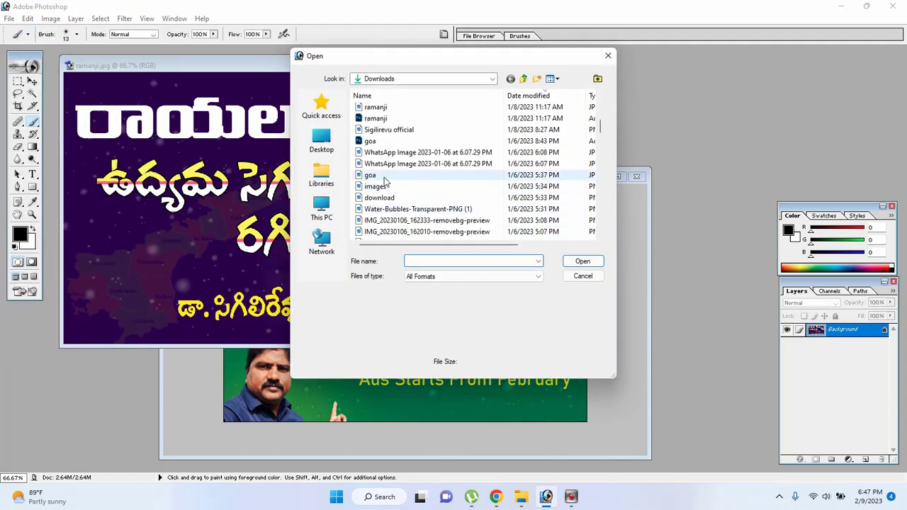
click(381, 175)
click(384, 186)
double_click(383, 186)
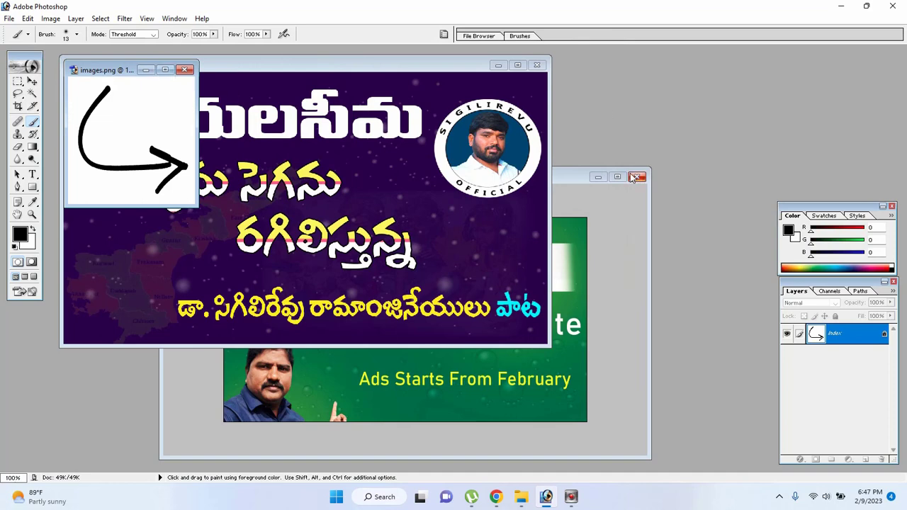
double_click(608, 177)
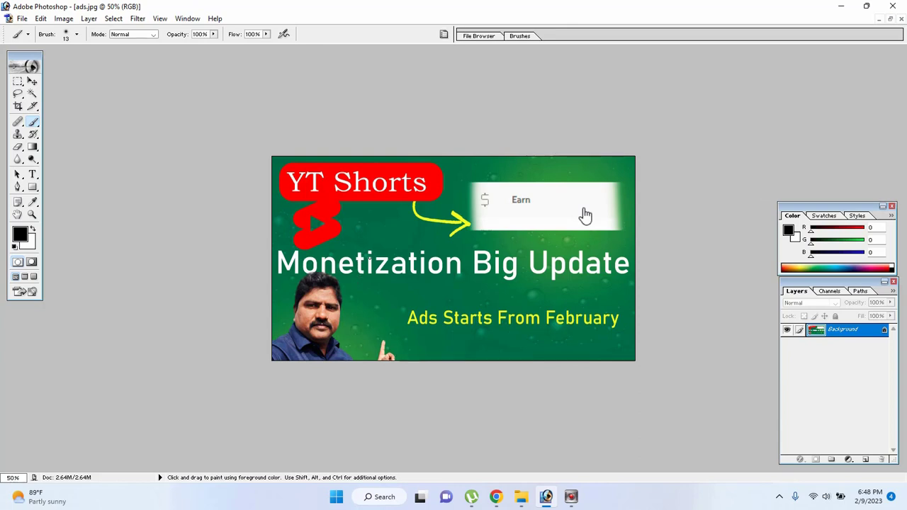
Step: Cycle forward through all the open documents, starting and ending with ads.jpg
key(ctrl)
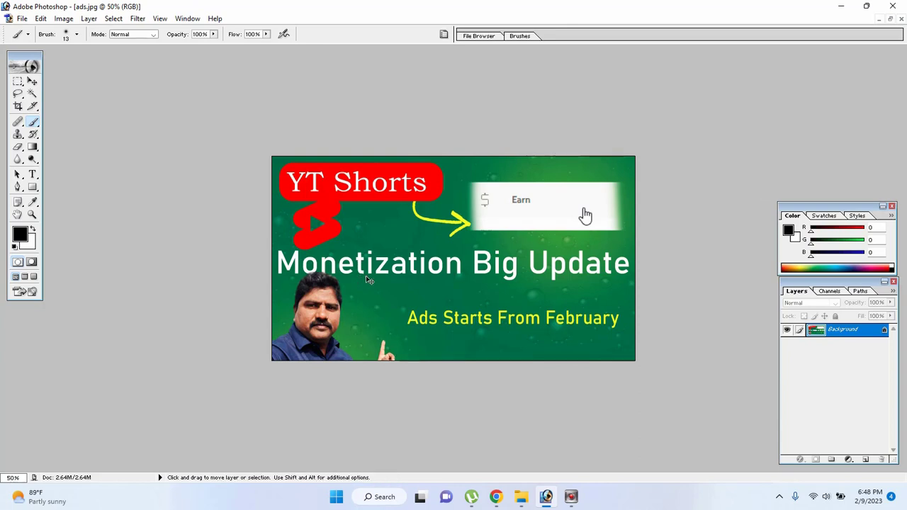
key(ctrl+Tab)
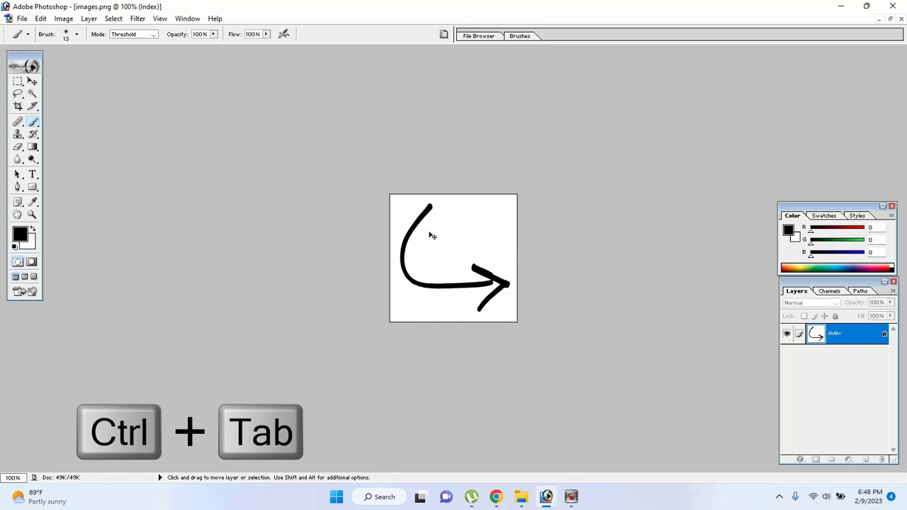
key(ctrl+Tab)
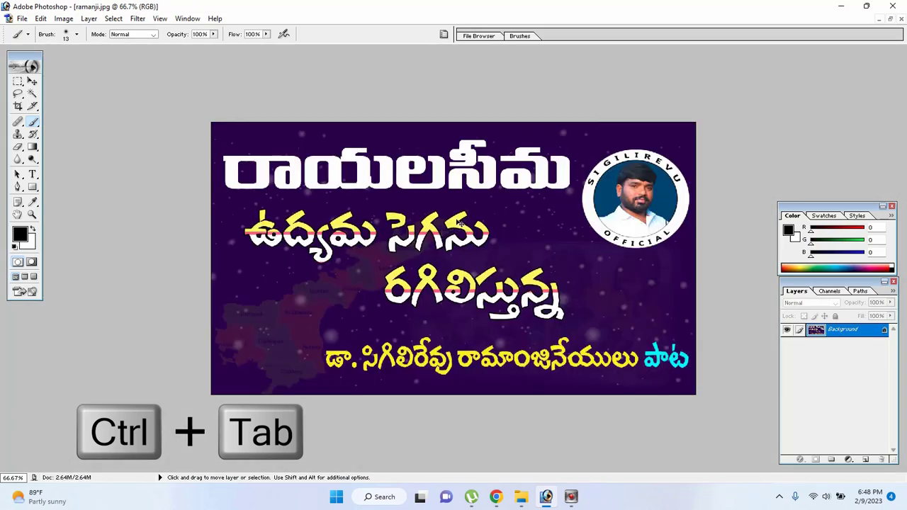
key(ctrl+Tab)
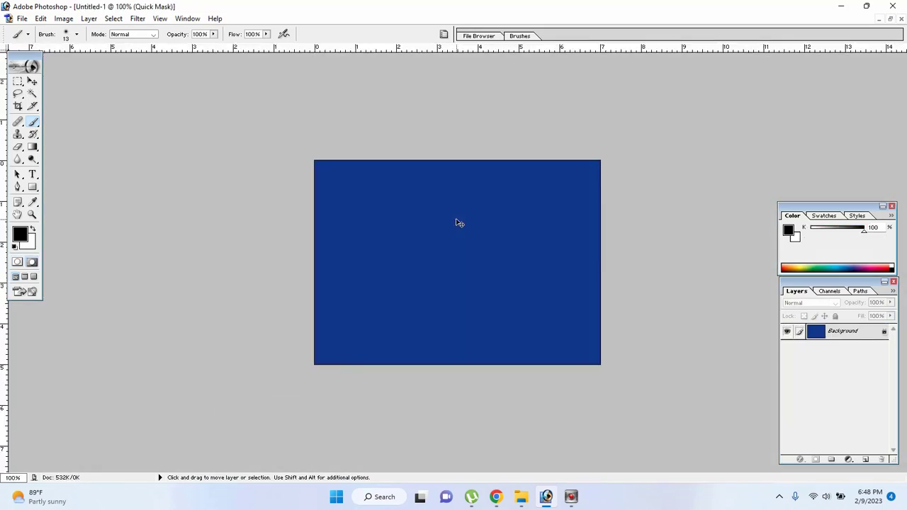
key(ctrl+Tab)
Step: Cycle backward through the open documents several times, stopping on Untitled-1
key(ctrl+shift+Tab)
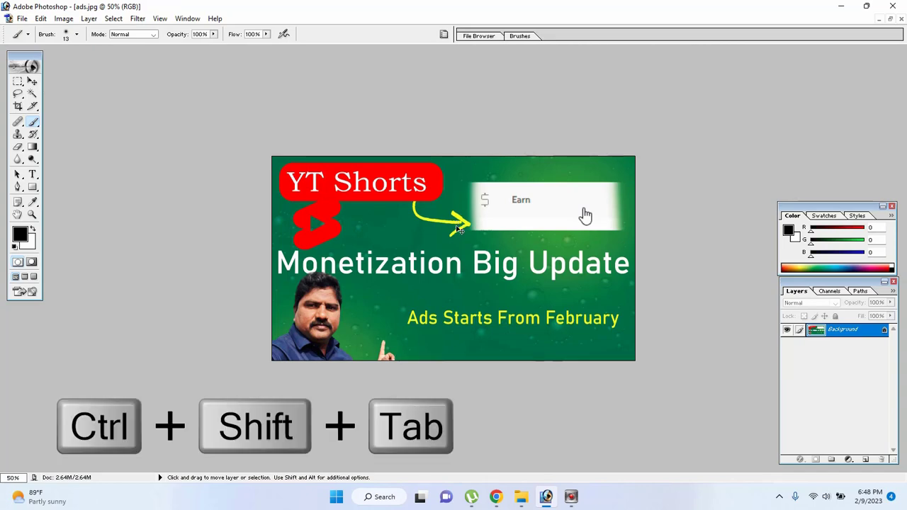
key(ctrl+shift+Tab)
key(ctrl+shift+Tab)
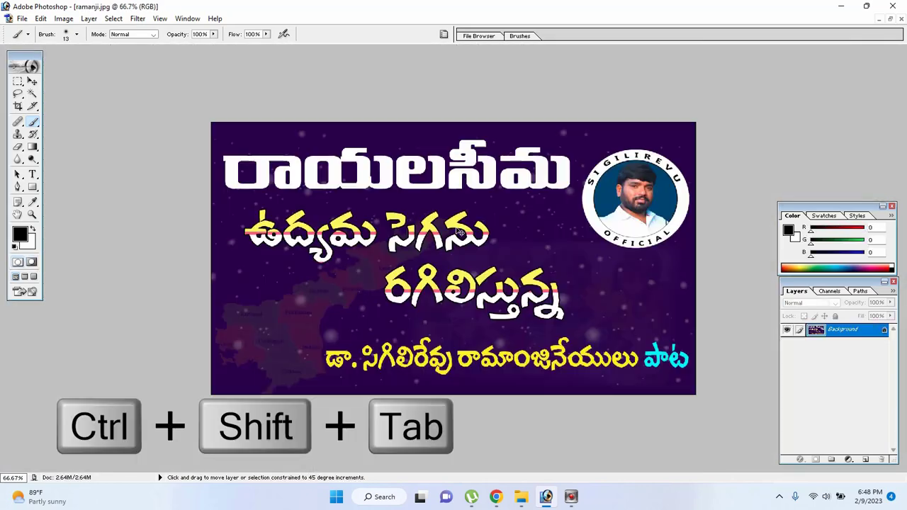
key(ctrl+shift+Tab)
key(ctrl+shift+Tab)
key(ctrl+shift+Tab)
key(ctrl+shift+Tab)
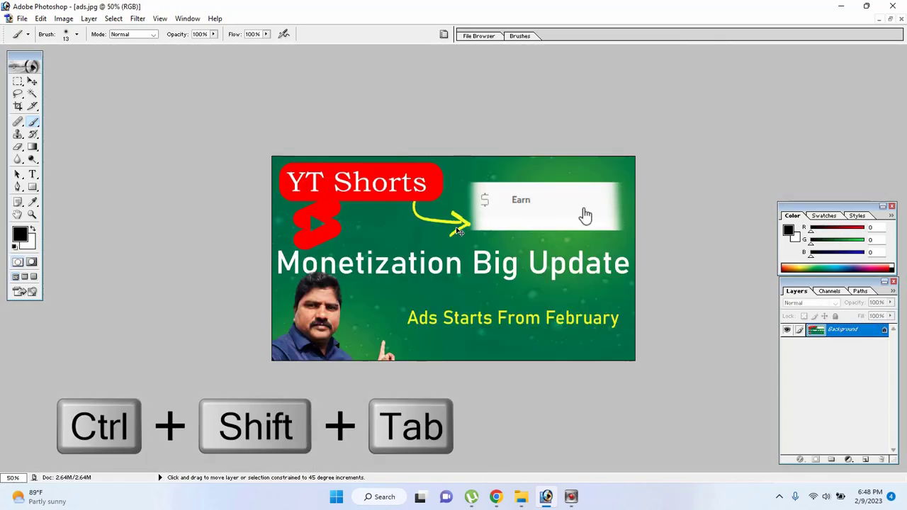
key(ctrl+shift+Tab)
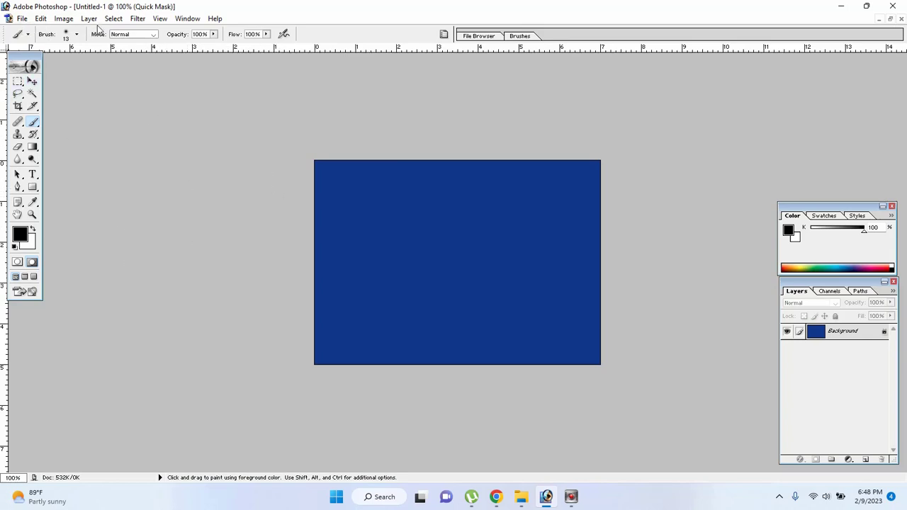
Step: Select the entire canvas of the blue Untitled-1 document
click(115, 19)
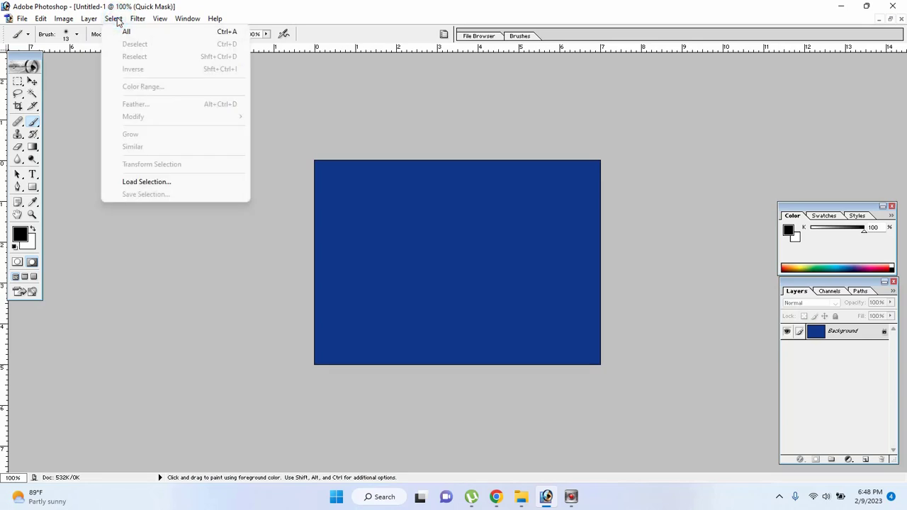
mouse_move(137, 19)
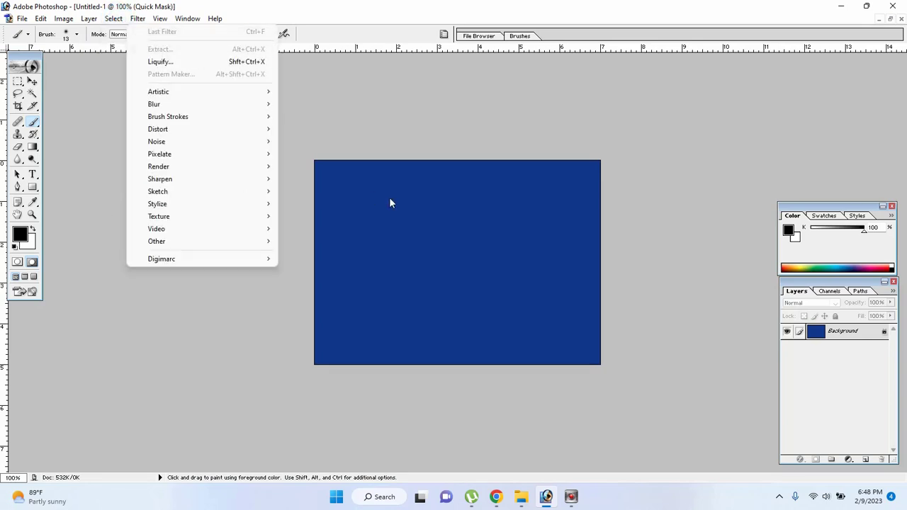
key(ctrl+a)
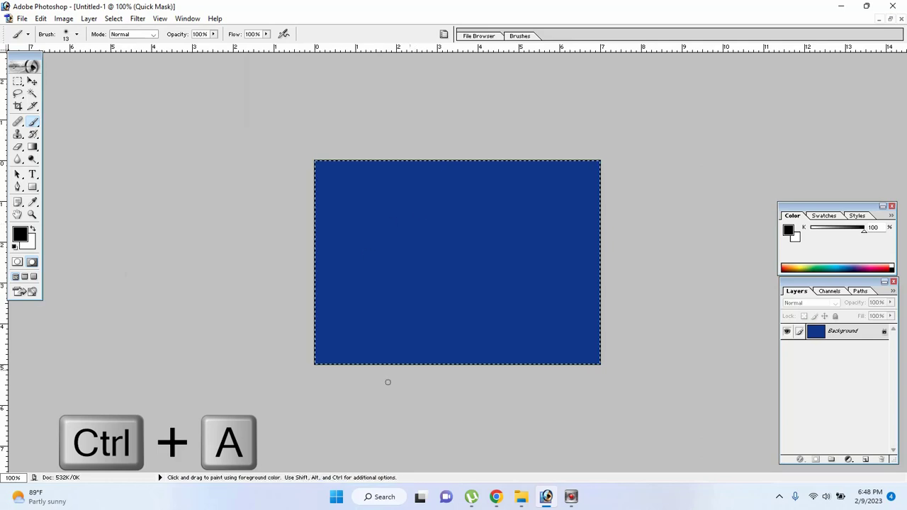
click(114, 19)
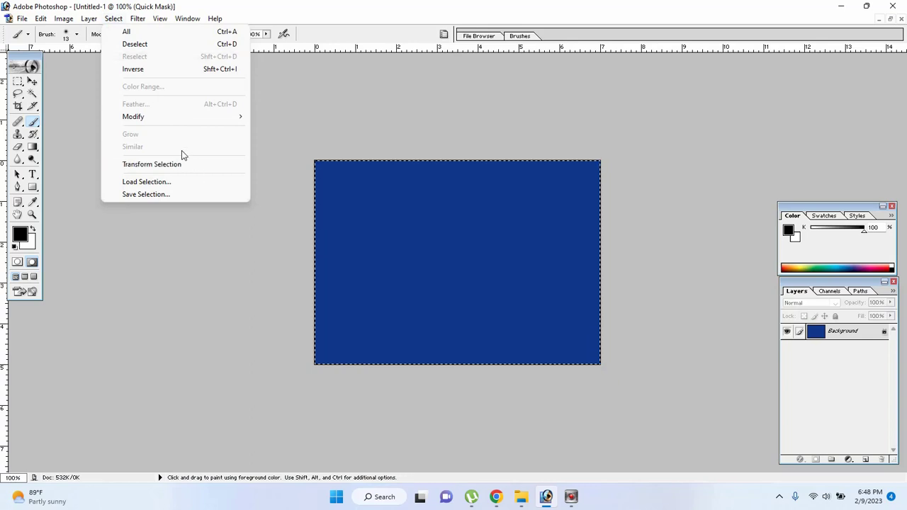
click(464, 278)
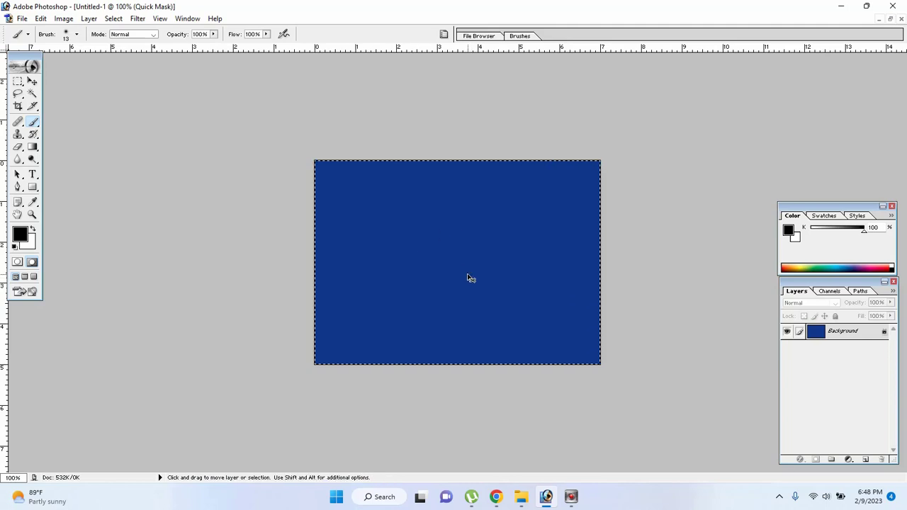
Step: Free Transform the full selection in Untitled-1, bringing in its upper and lower edges to about 53.6% height
key(ctrl+t)
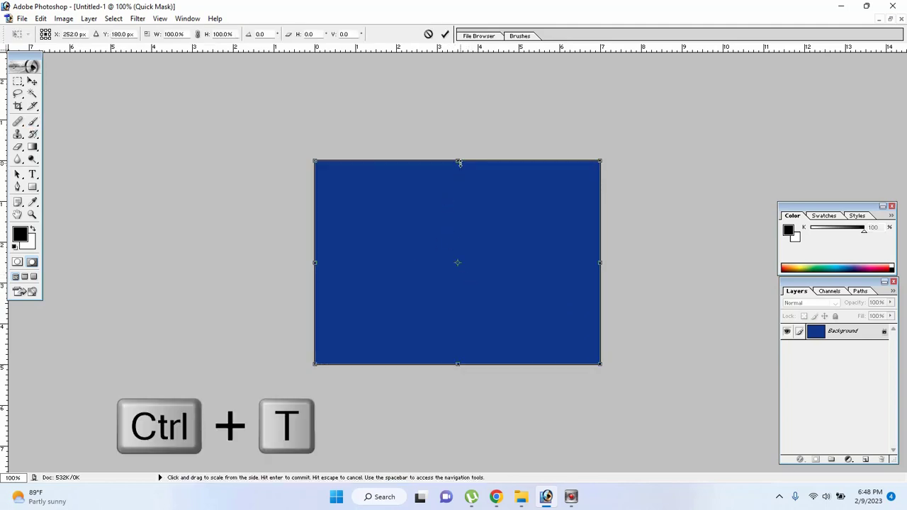
drag(459, 163, 459, 219)
drag(456, 365, 467, 329)
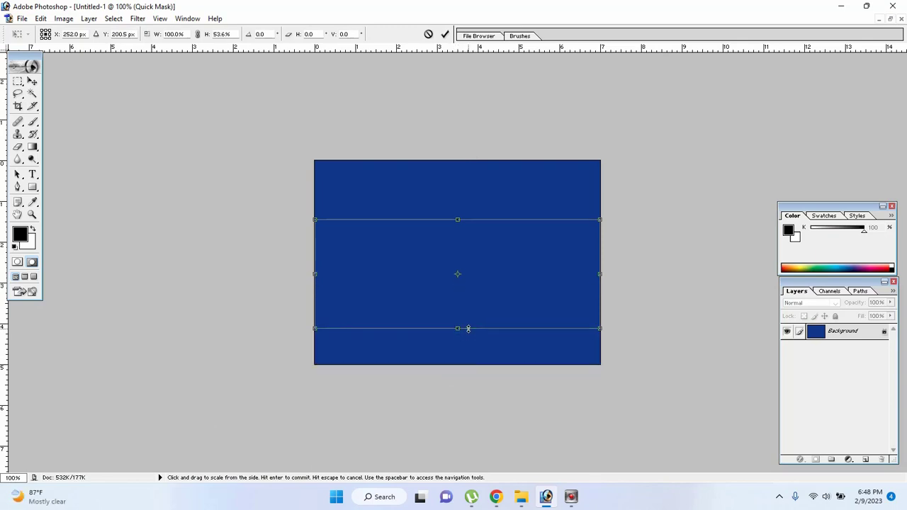
key(b)
key(Return)
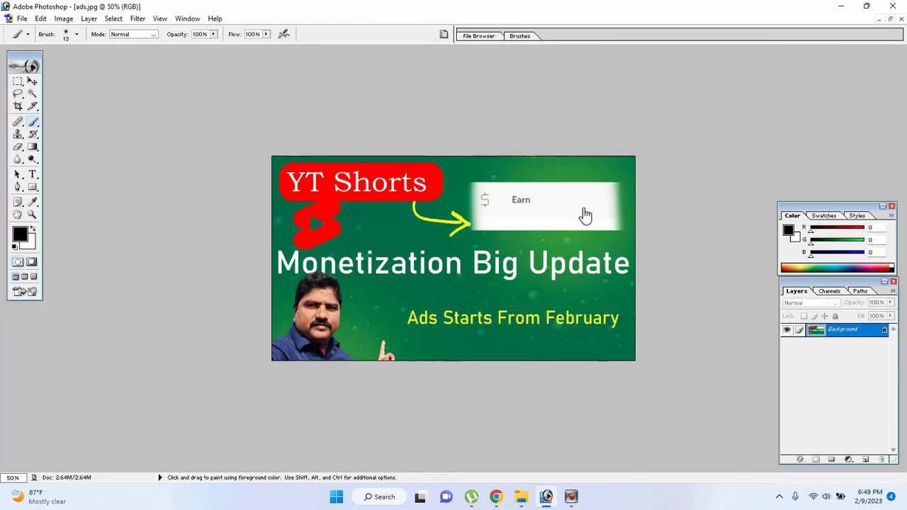
Step: Activate the Move tool on the ads.jpg image
key(v)
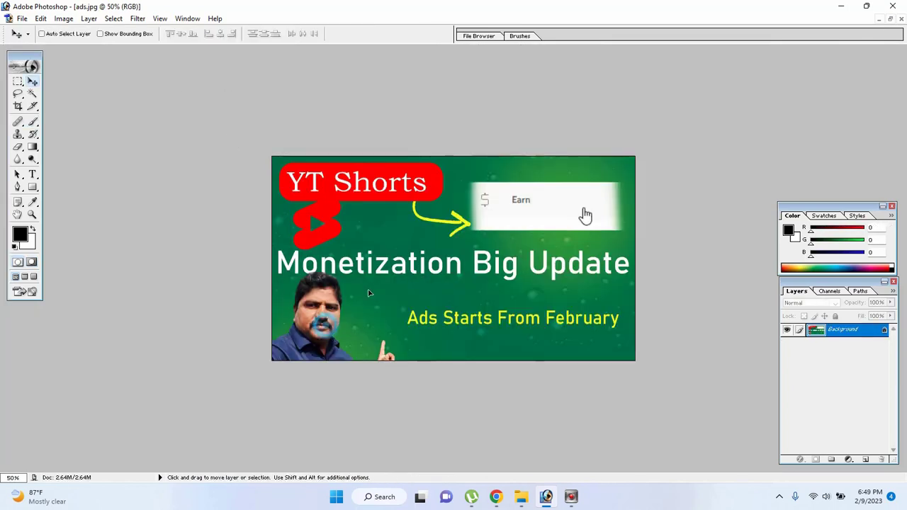
click(369, 291)
click(415, 186)
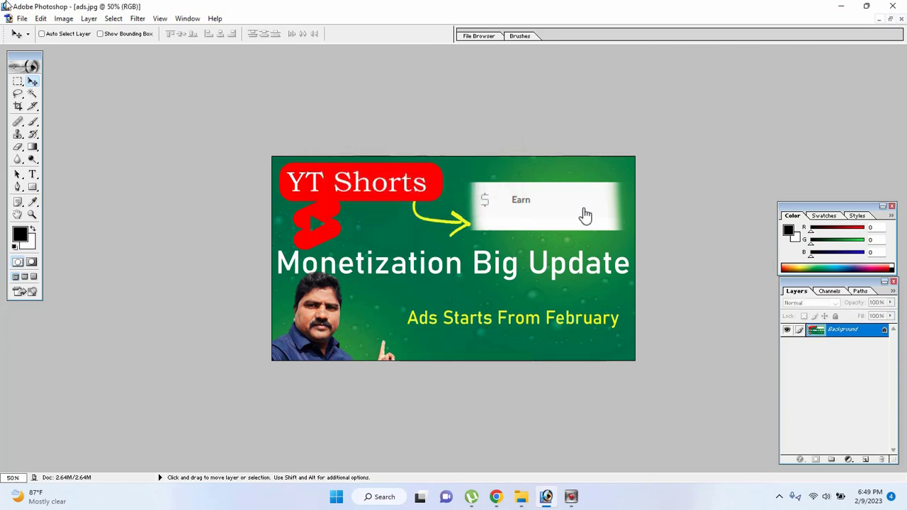
click(22, 18)
click(32, 44)
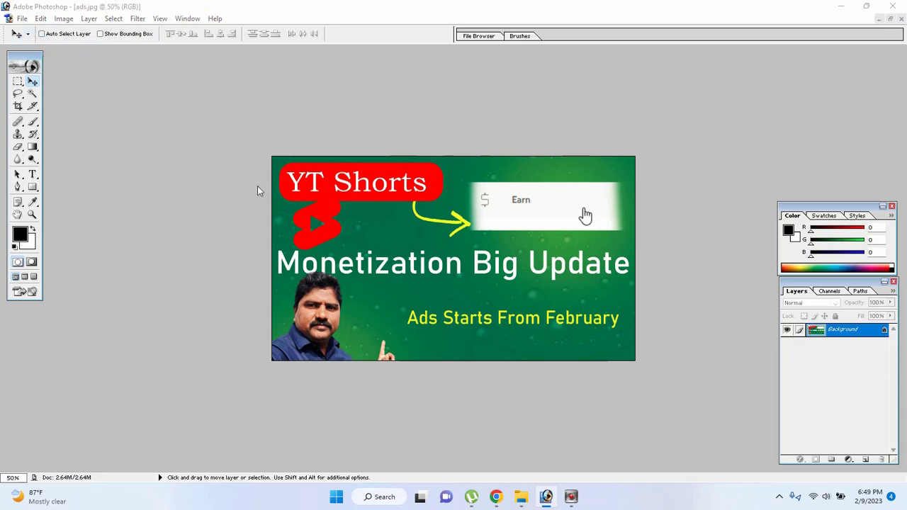
scroll(358, 207, down, 6)
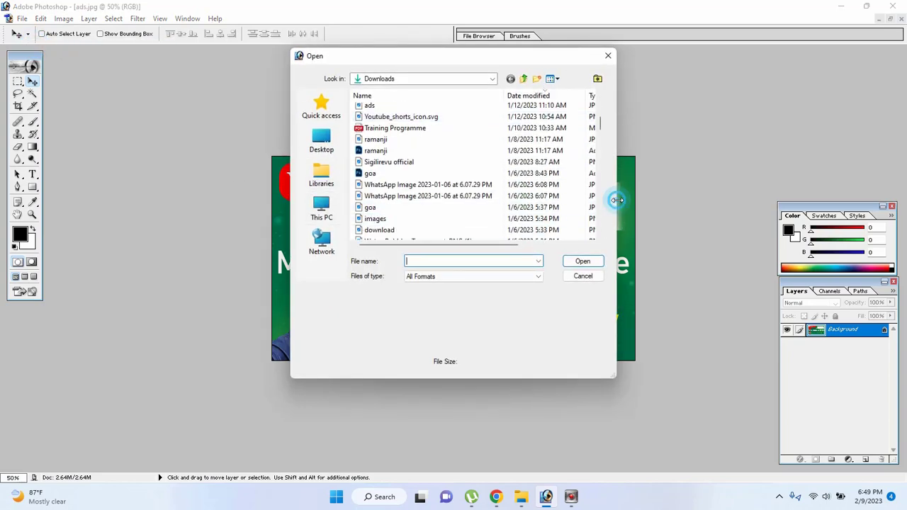
key(Escape)
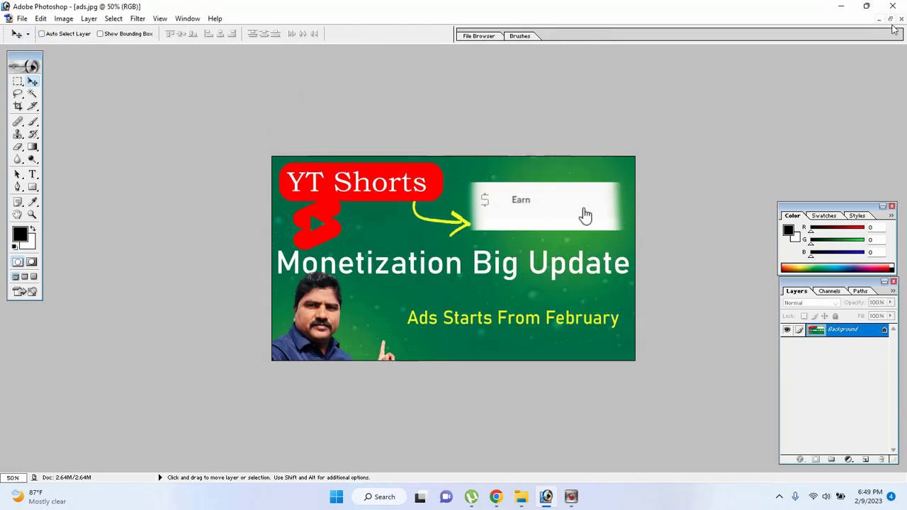
Step: Restore ads.jpg to a floating window and create a white 7 x 5 inch RGB document at 72 pixels/inch
click(890, 19)
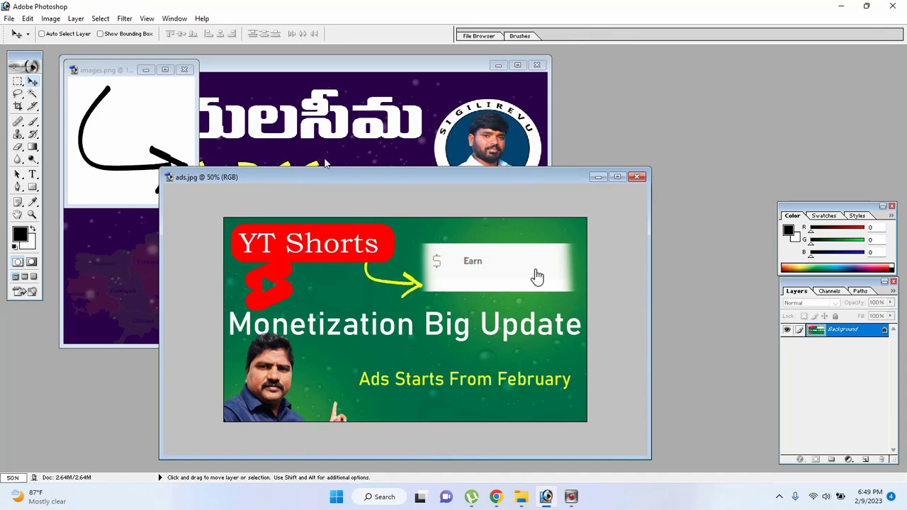
key(ctrl+n)
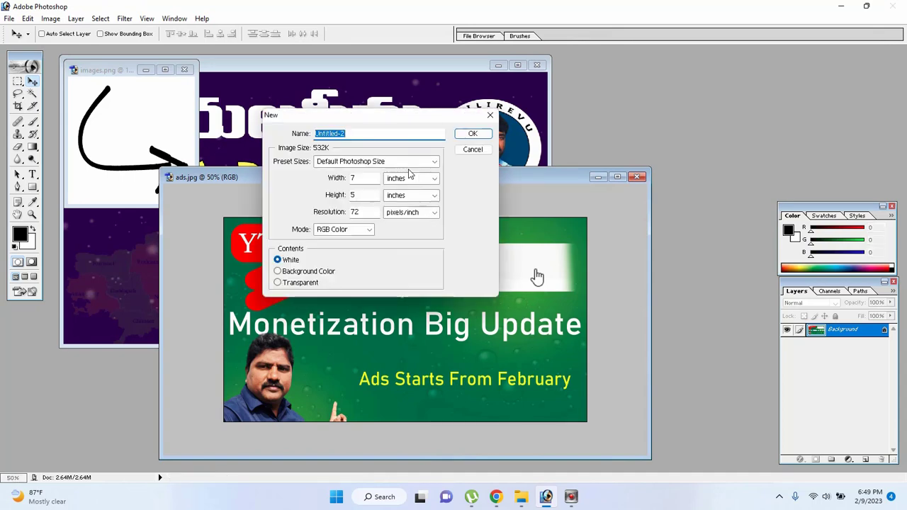
click(472, 134)
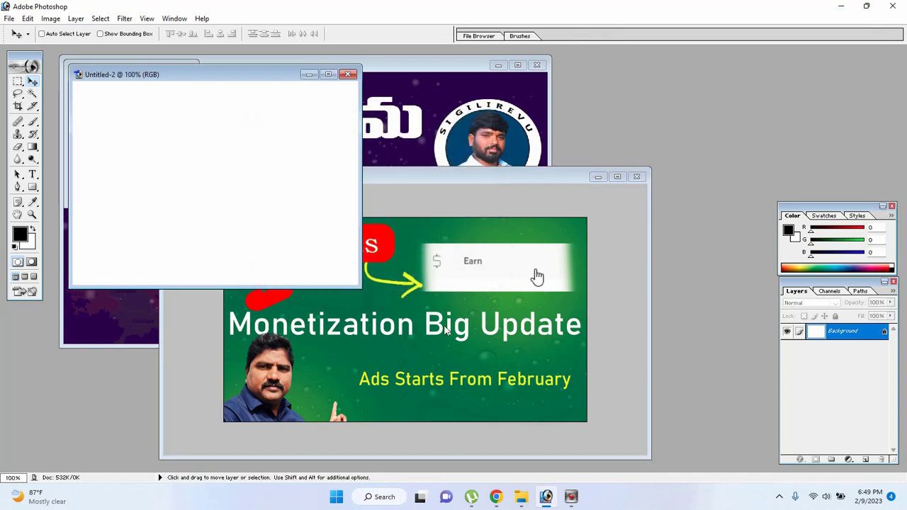
Step: Copy the ads.jpg image into Untitled-2 with the Move tool and maximize the Untitled-2 window
drag(405, 341, 181, 154)
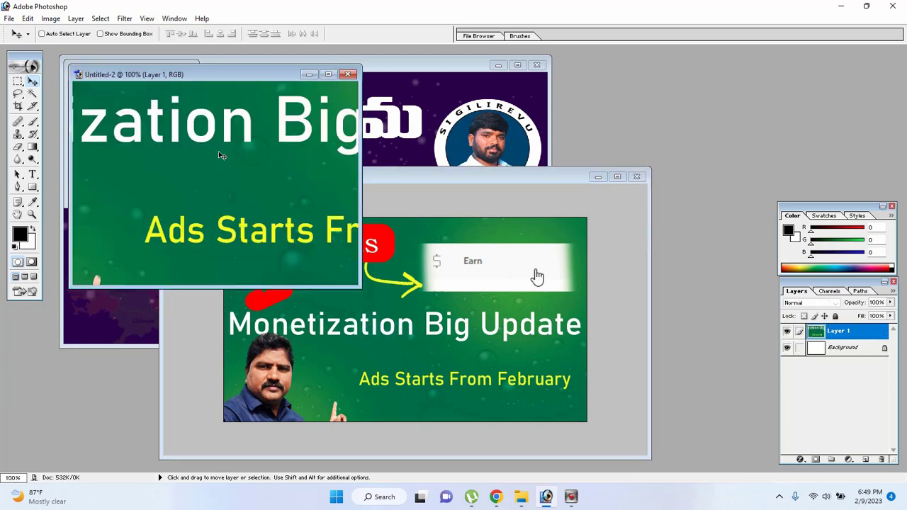
click(347, 75)
key(Escape)
click(328, 74)
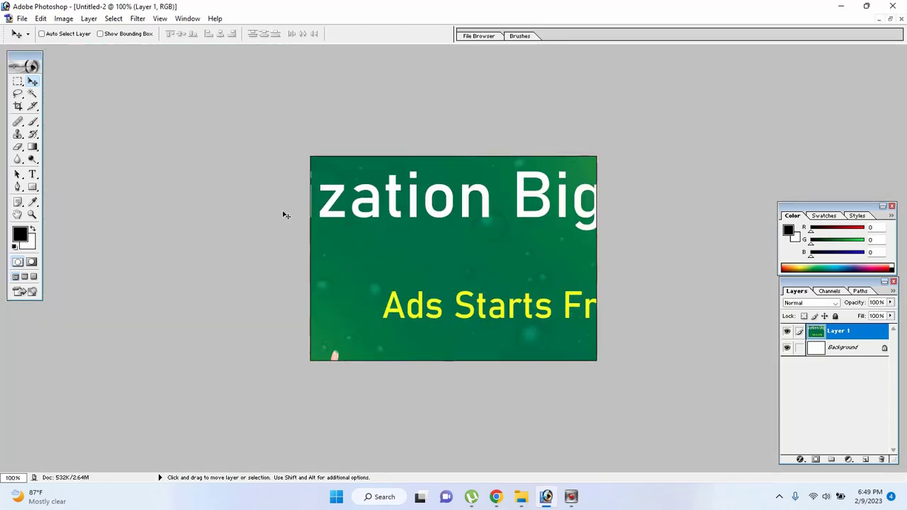
Step: Free Transform the pasted ads image in Untitled-2 to about 25.8% scale and place it in the canvas's upper-left area
click(41, 19)
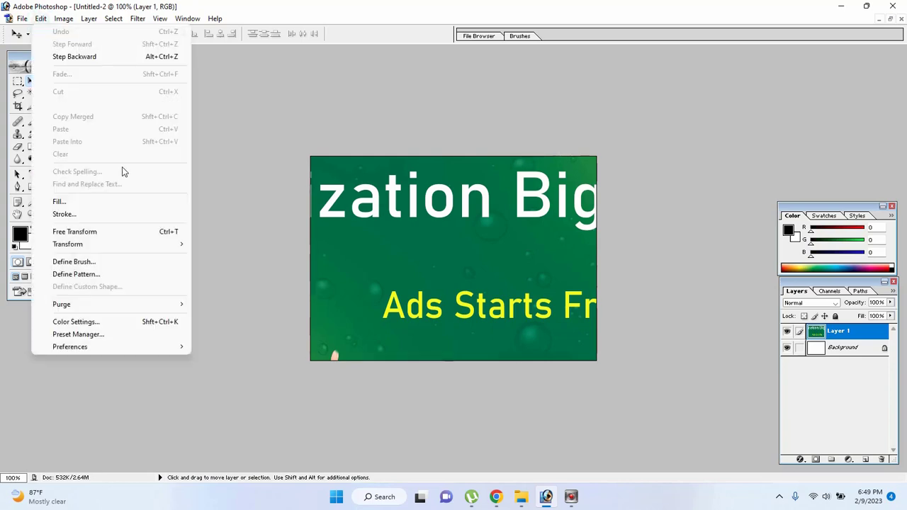
click(451, 258)
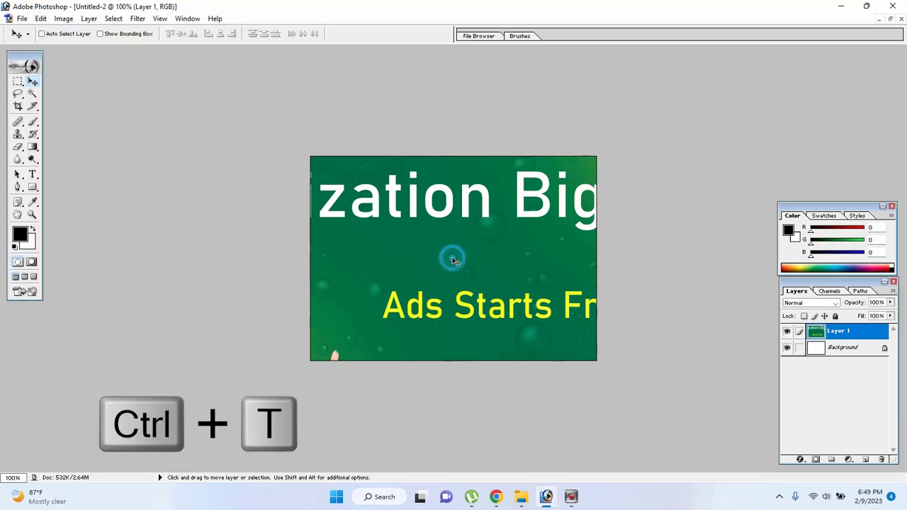
key(ctrl+t)
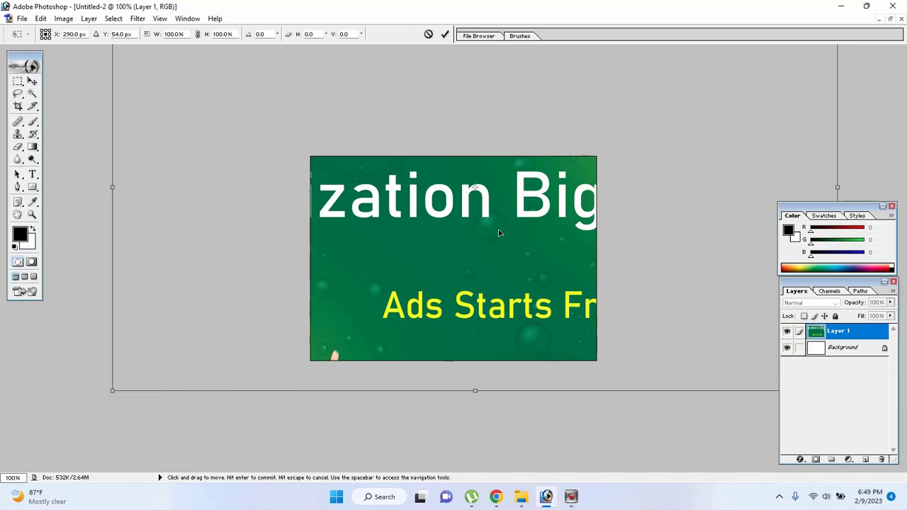
key(ctrl+minus)
key(ctrl+minus)
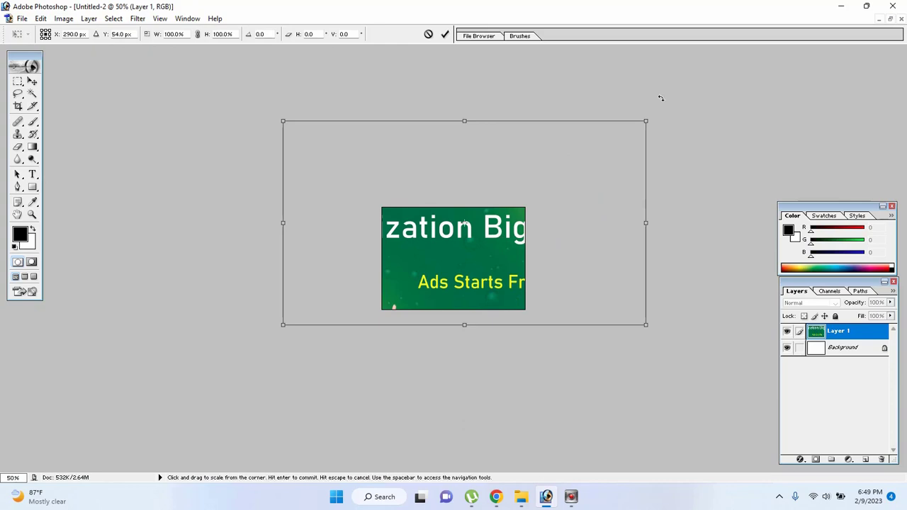
drag(644, 122, 485, 212)
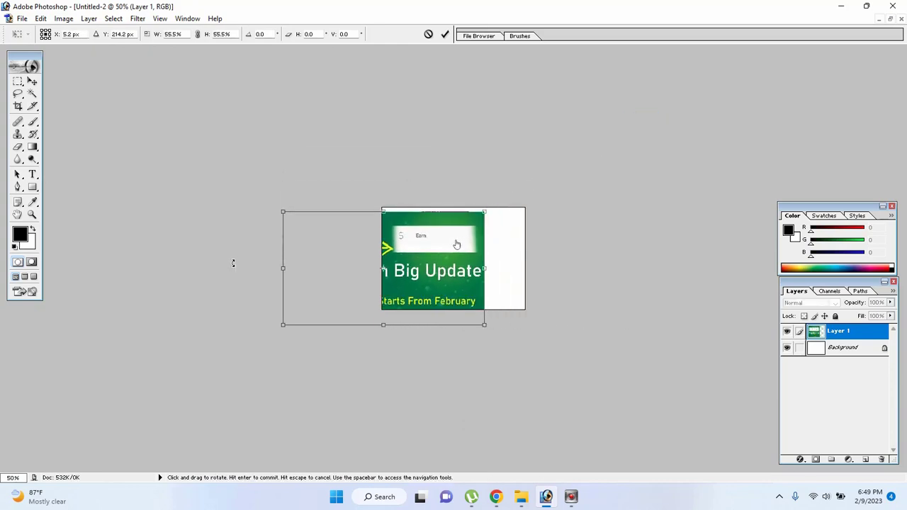
drag(283, 325, 389, 263)
drag(451, 247, 454, 256)
key(Return)
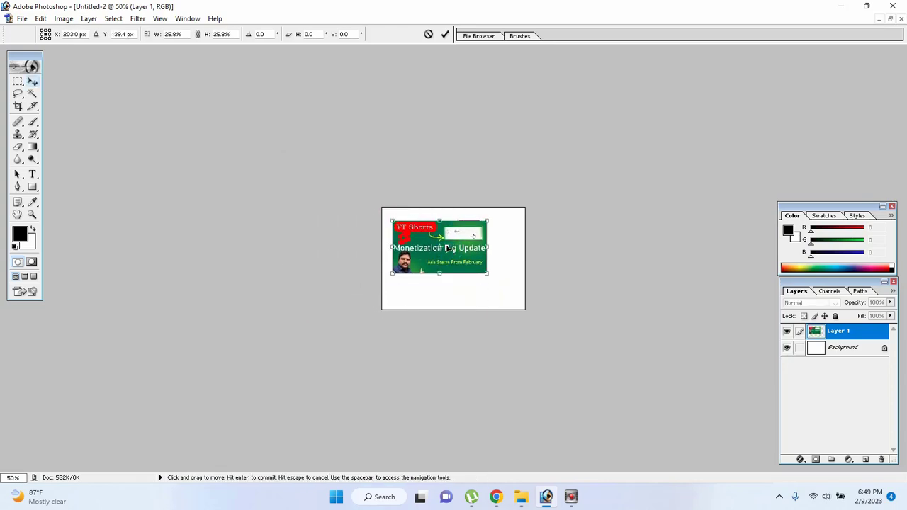
Step: Shrink the ads image layer further with Free Transform and move it slightly up and right on the canvas
key(ctrl+plus)
key(ctrl+plus)
key(ctrl+plus)
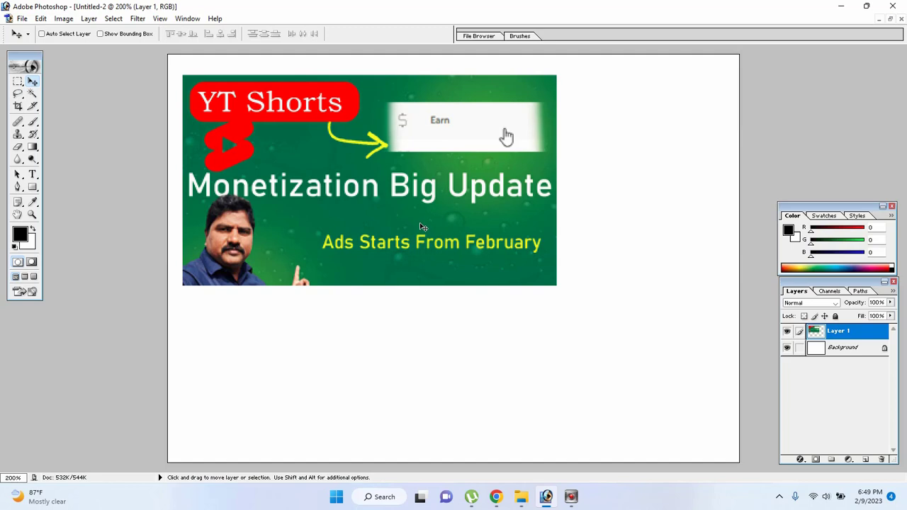
key(ctrl+t)
drag(556, 76, 452, 133)
key(Return)
drag(369, 185, 380, 175)
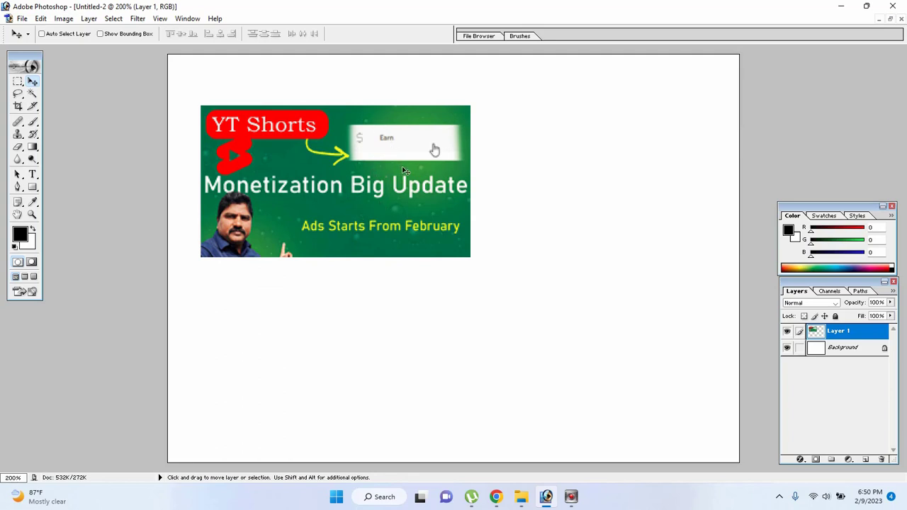
Step: Place a copy of the ads image layer directly below the original, and duplicate that copy in place
key(alt)
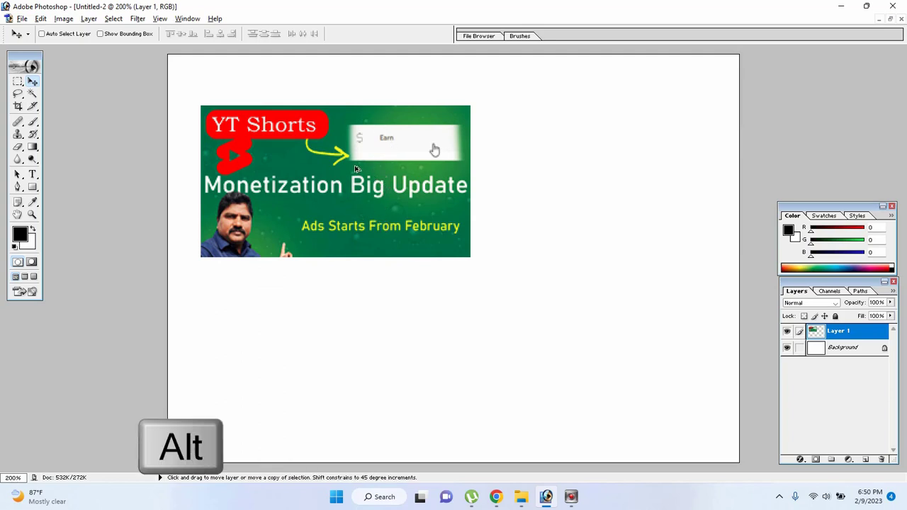
drag(355, 168, 357, 327)
key(ctrl+j)
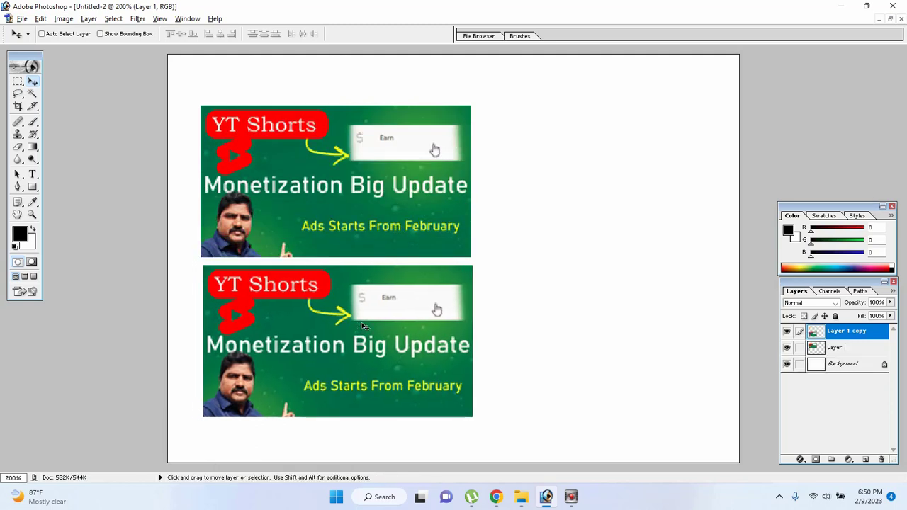
key(ctrl+j)
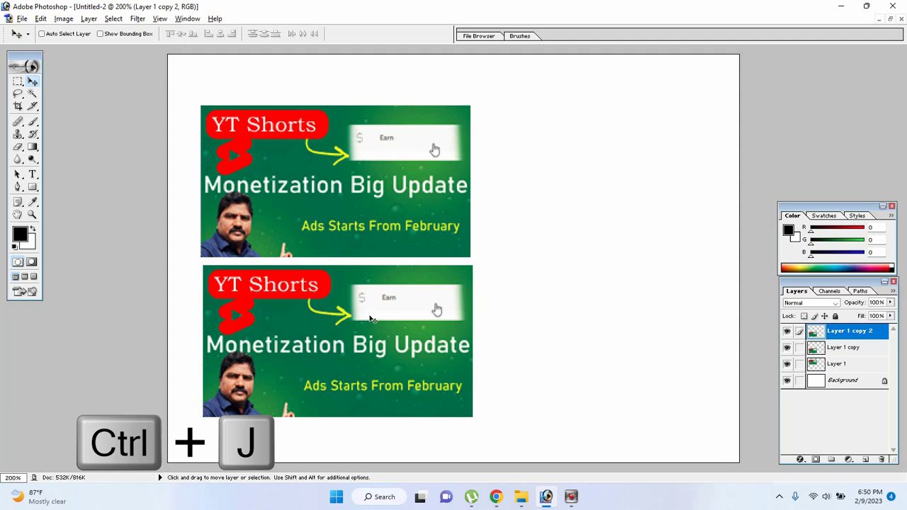